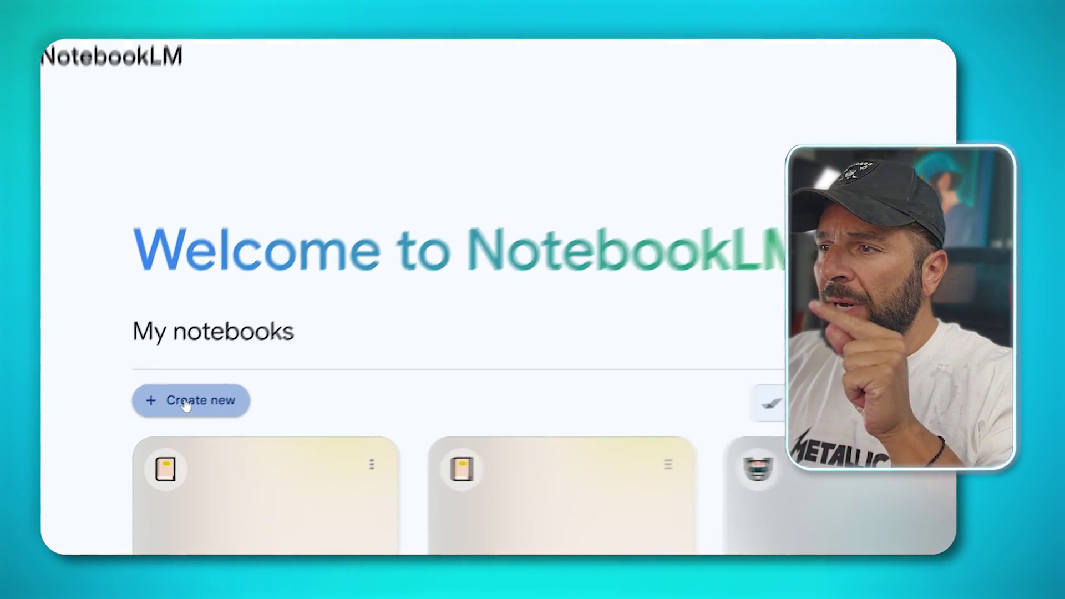
Create a new Untitled notebook and scroll through the source types in Add sources
{"action": "left_click", "coordinate": [348, 286]}
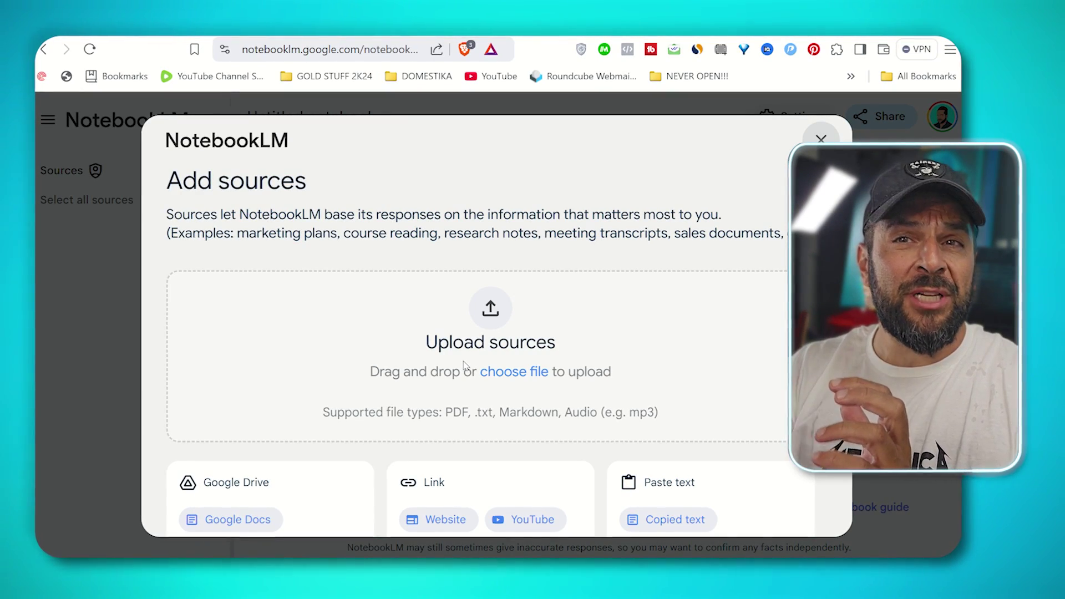
{"action": "scroll", "coordinate": [410, 361], "scroll_direction": "down", "scroll_amount": 3}
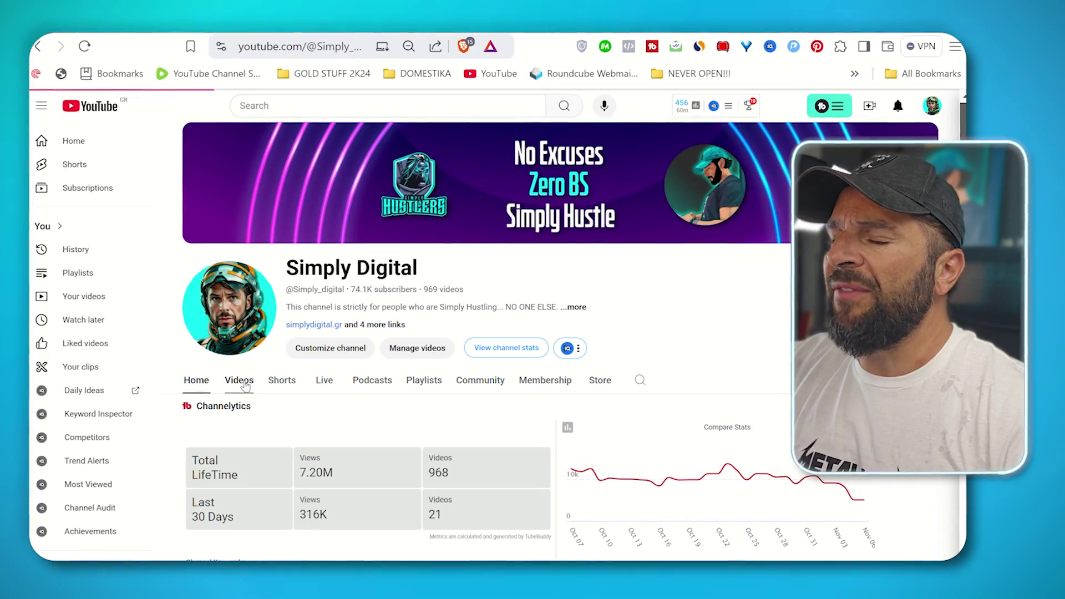
List the channel's videos sorted by Popular and locate the digital products video
{"action": "left_click", "coordinate": [245, 385]}
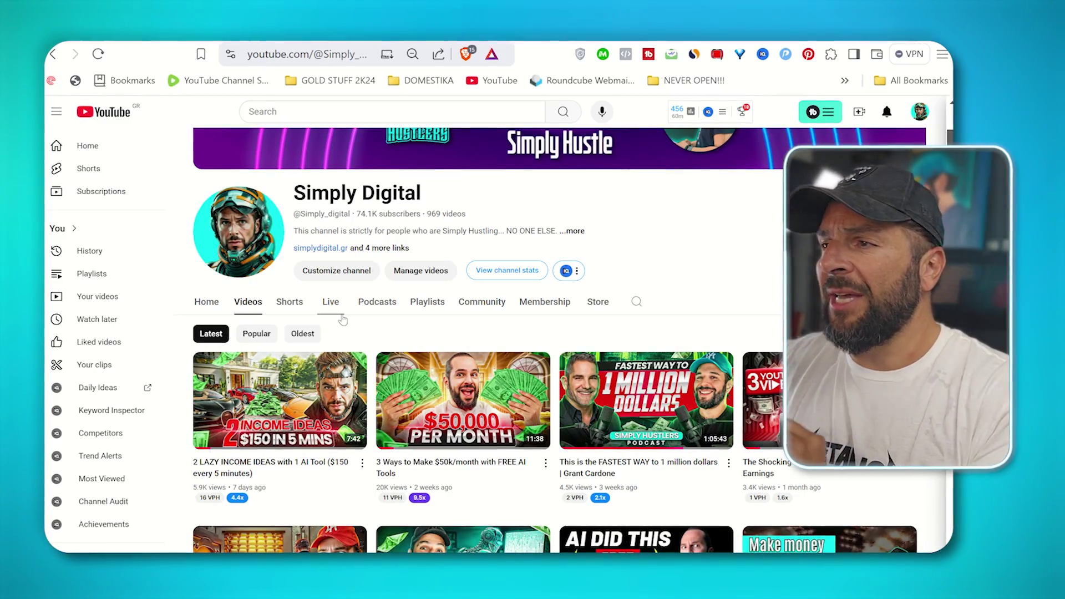
{"action": "left_click", "coordinate": [257, 333]}
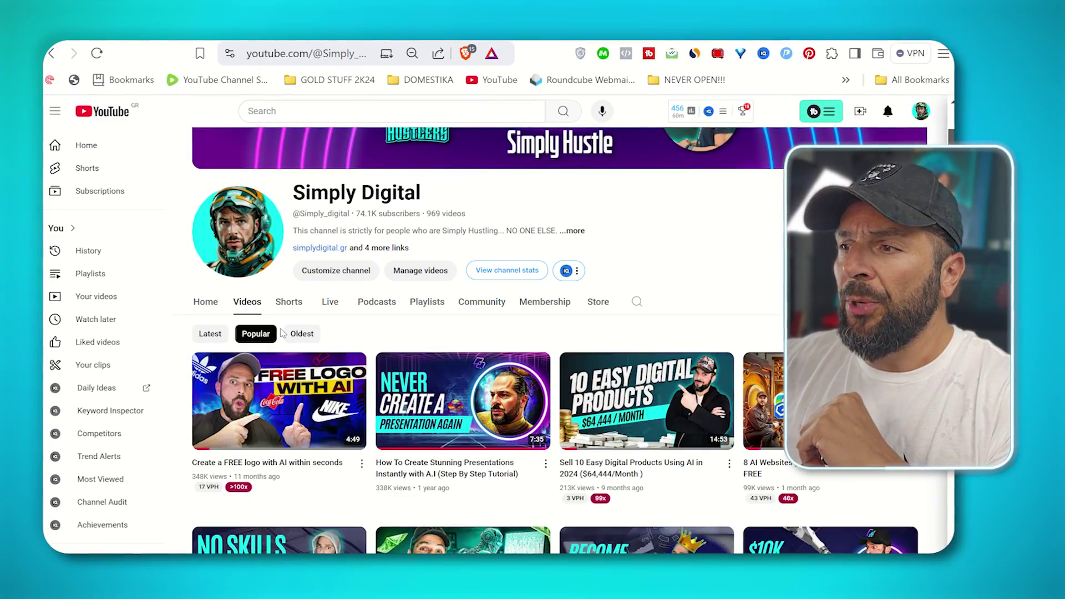
{"action": "scroll", "coordinate": [282, 333], "scroll_direction": "down", "scroll_amount": 3}
{"action": "mouse_move", "coordinate": [448, 277]}
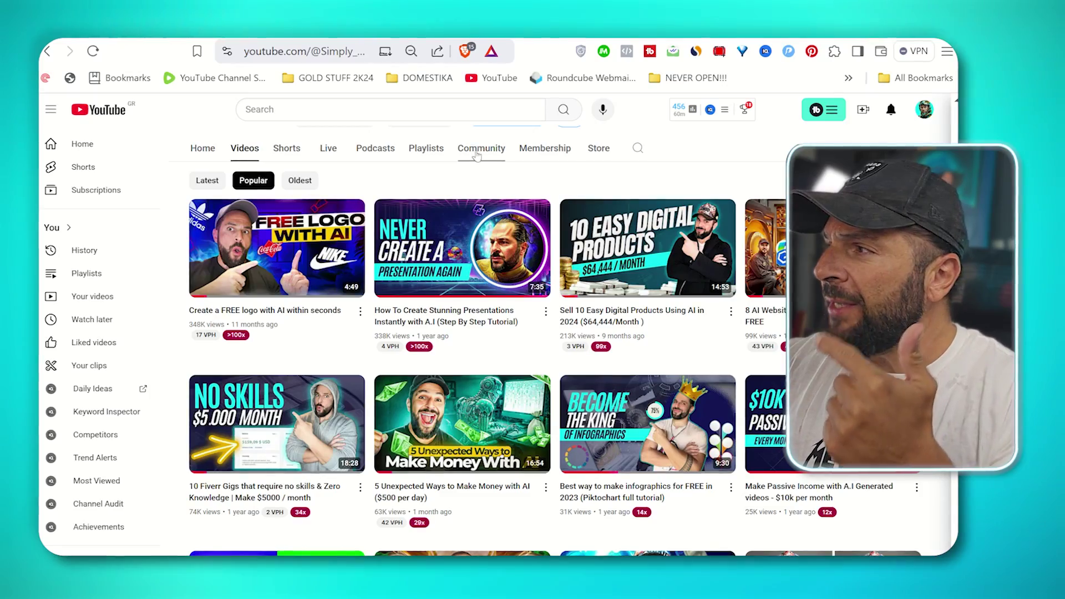
{"action": "mouse_move", "coordinate": [648, 289]}
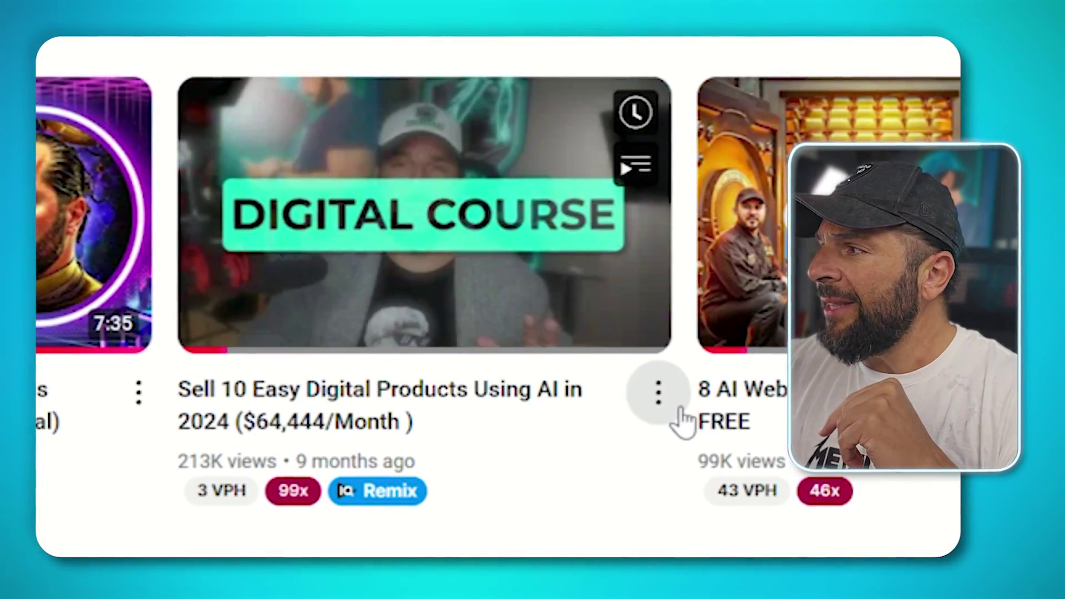
Copy the digital products video's share link and insert it as a YouTube source
{"action": "left_click", "coordinate": [658, 392]}
{"action": "left_click", "coordinate": [614, 393]}
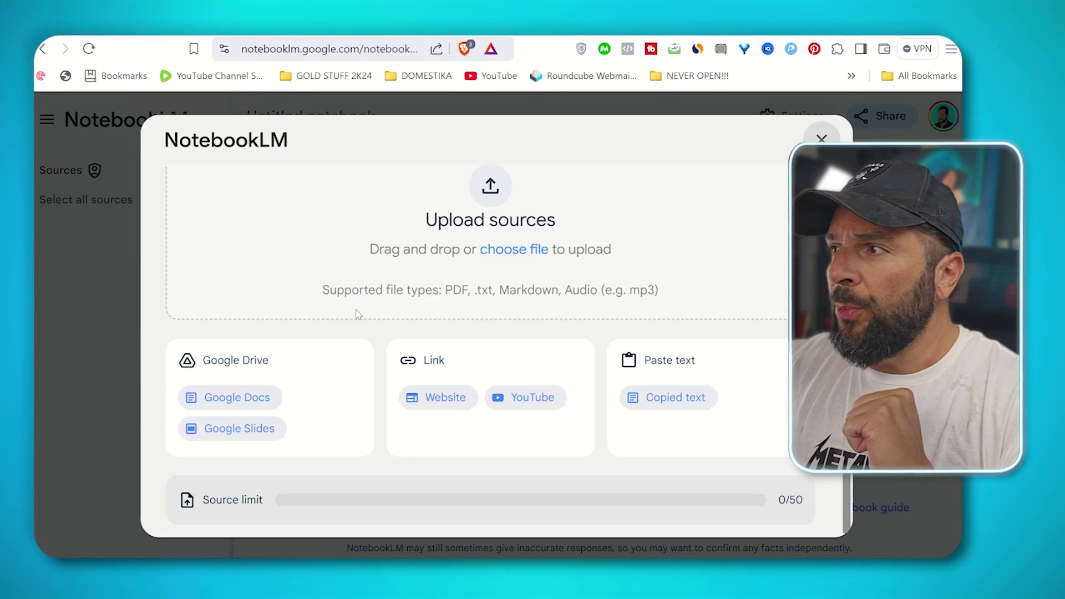
{"action": "left_click", "coordinate": [516, 397]}
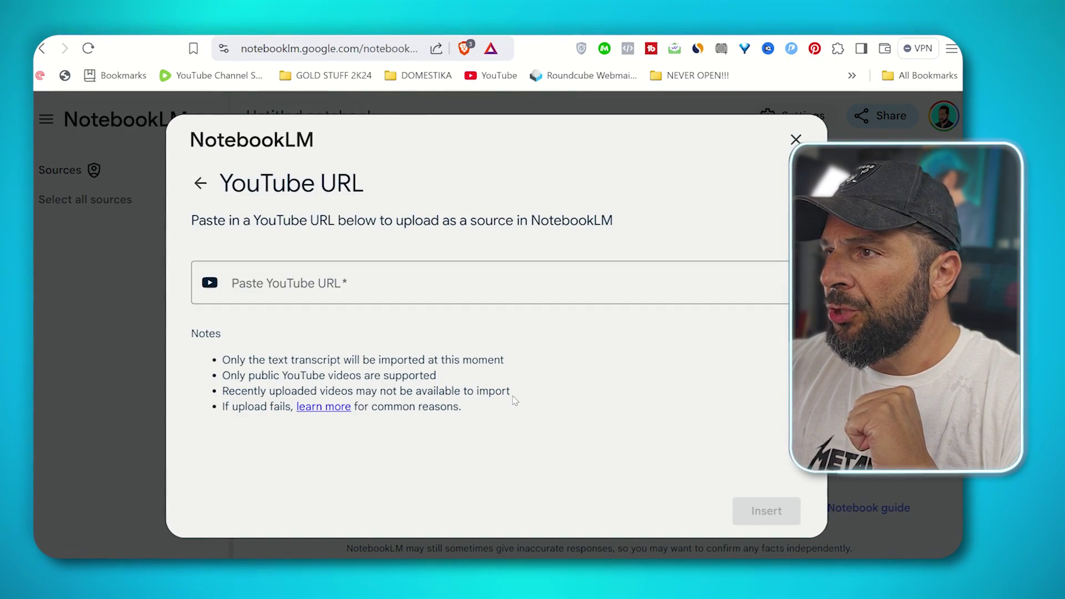
{"action": "left_click", "coordinate": [310, 290]}
{"action": "key", "text": "ctrl+v"}
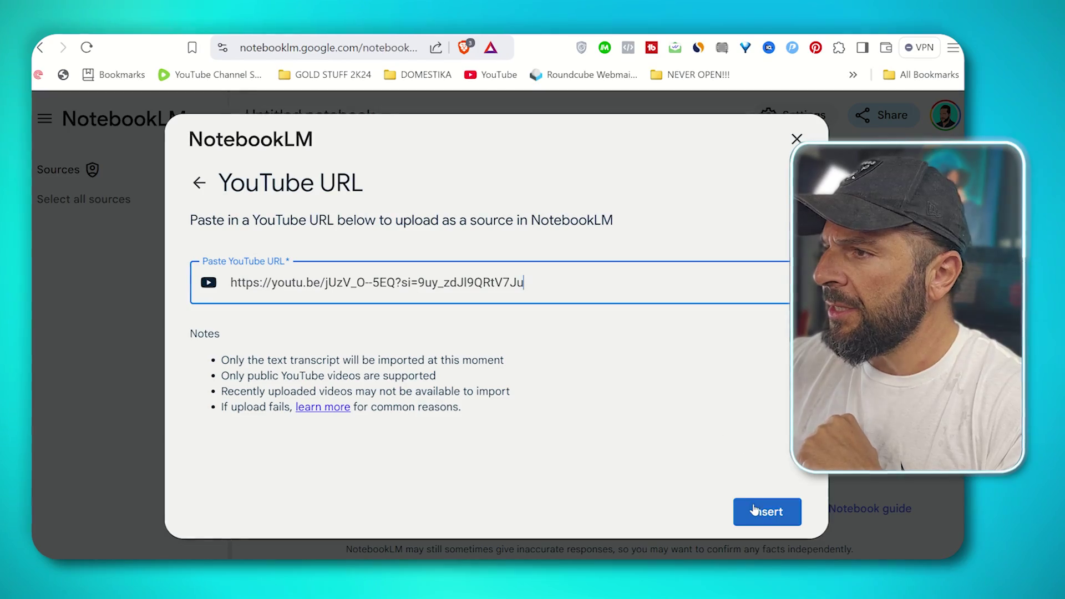
{"action": "left_click", "coordinate": [766, 511]}
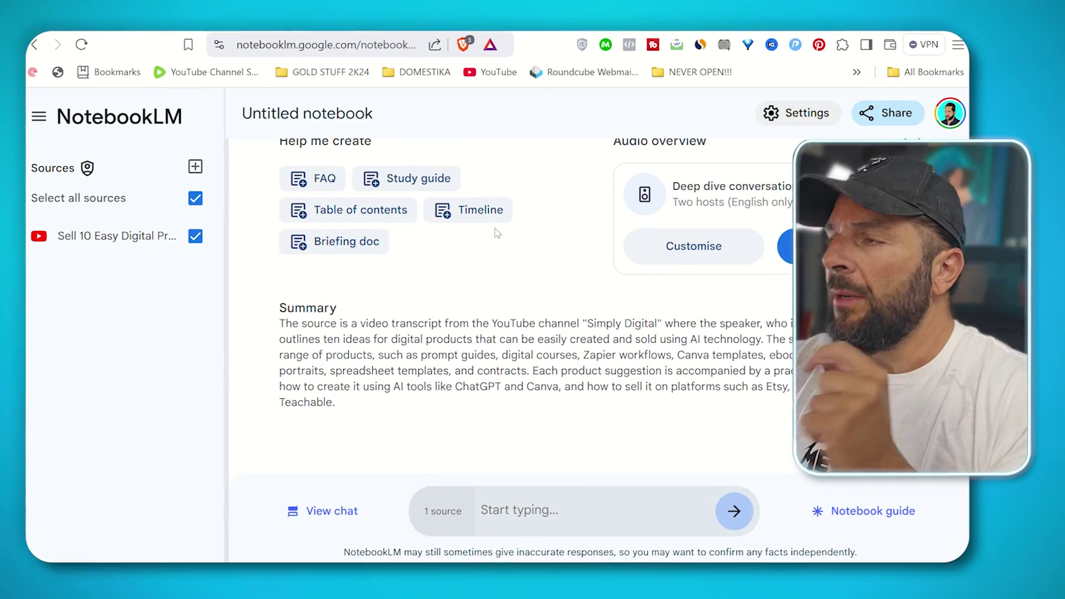
Leave the audio overview customisation unchanged and generate the deep dive conversation
{"action": "left_click", "coordinate": [694, 246]}
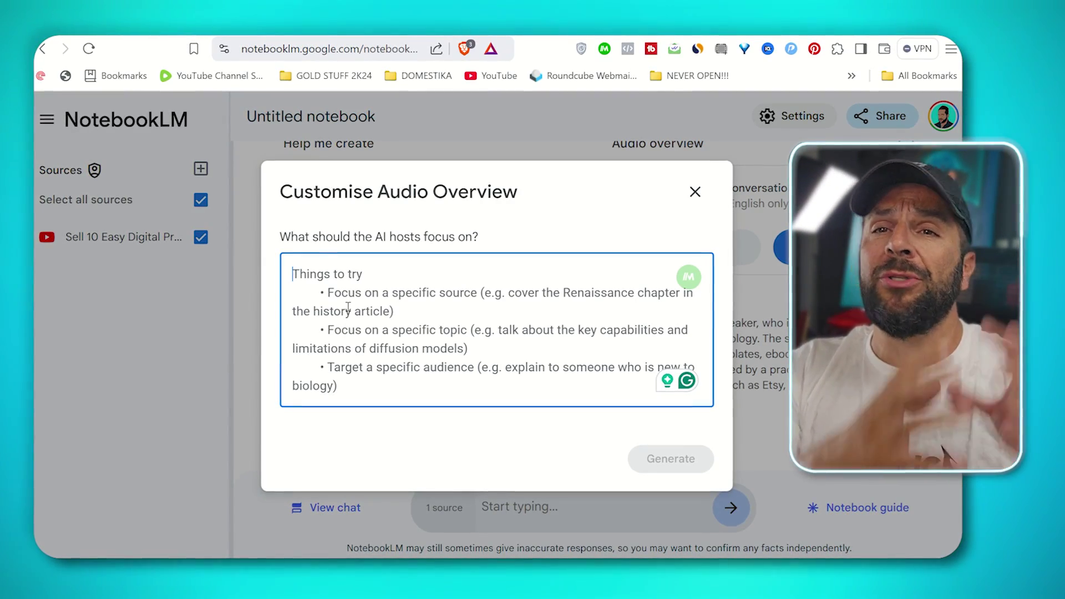
{"action": "left_click", "coordinate": [694, 194]}
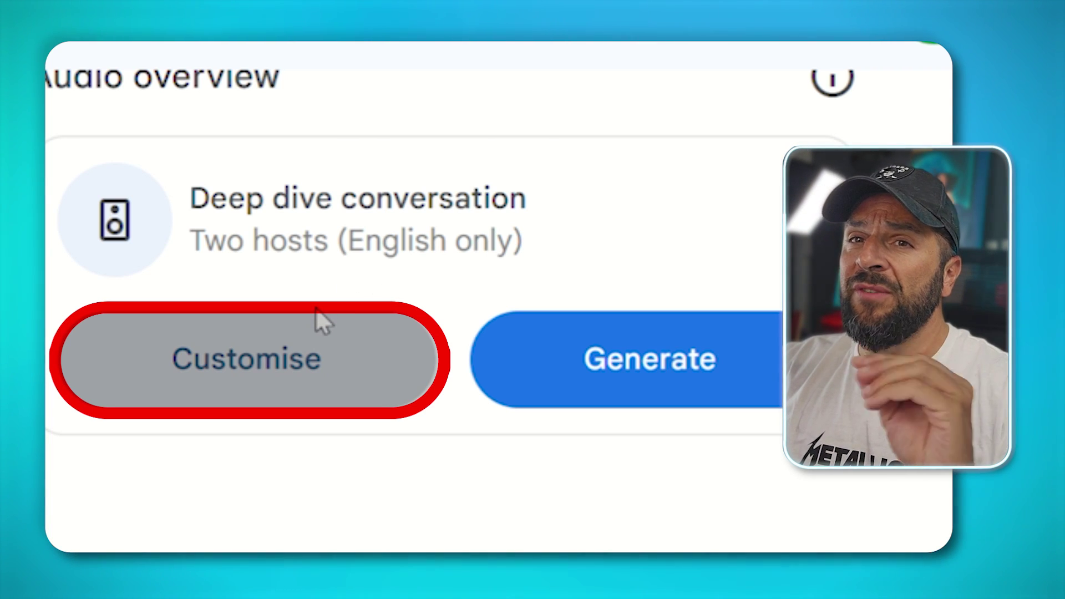
{"action": "left_click", "coordinate": [608, 381]}
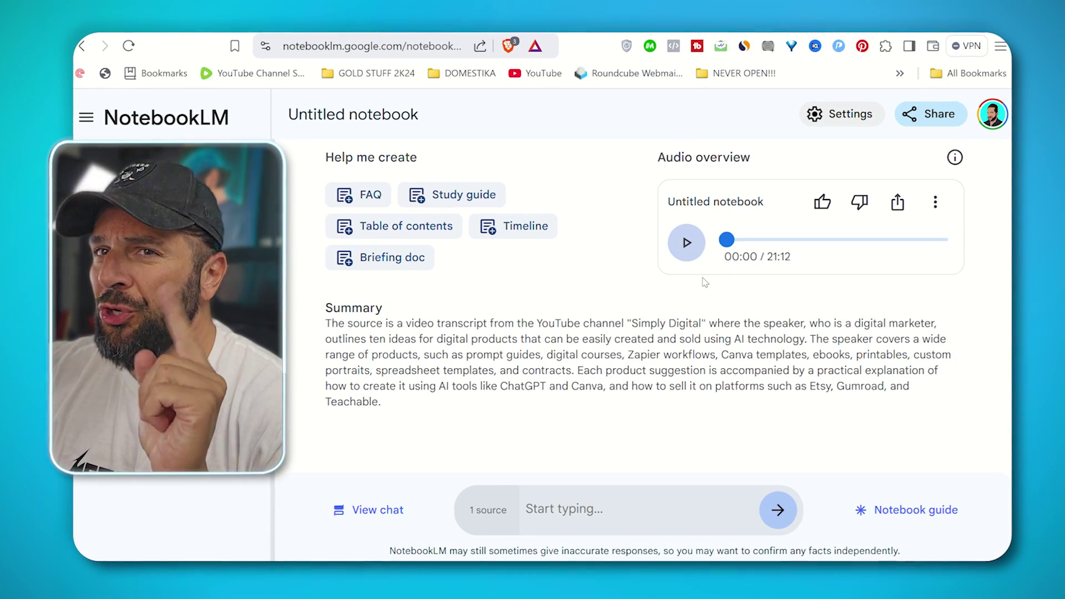
Play the 21:12 Audio Overview podcast from the notebook's player
{"action": "left_click", "coordinate": [686, 244]}
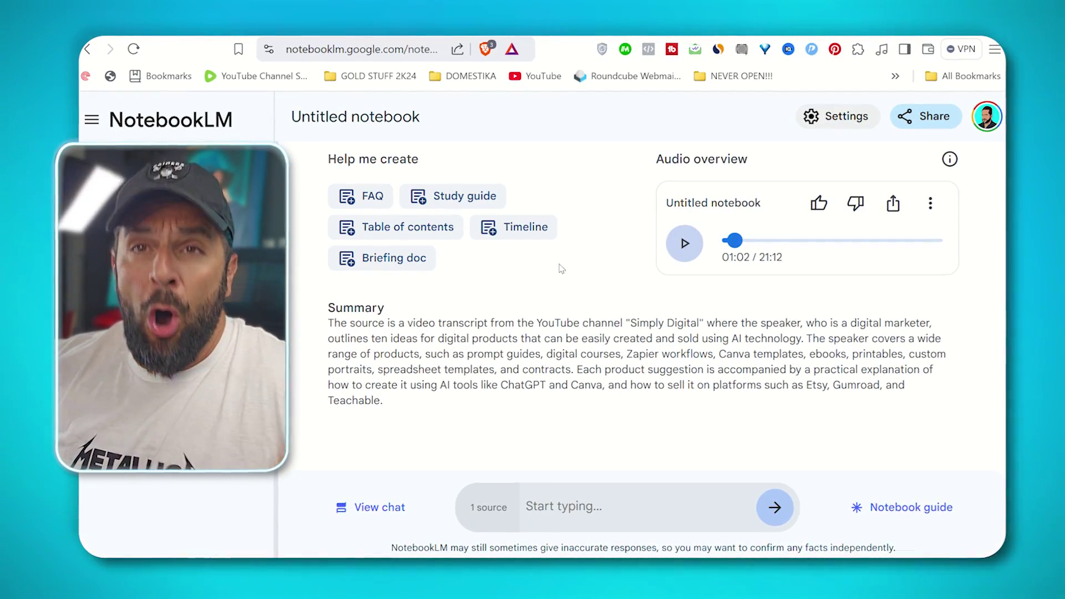
Download the audio overview file from the player's options menu
{"action": "left_click", "coordinate": [931, 203]}
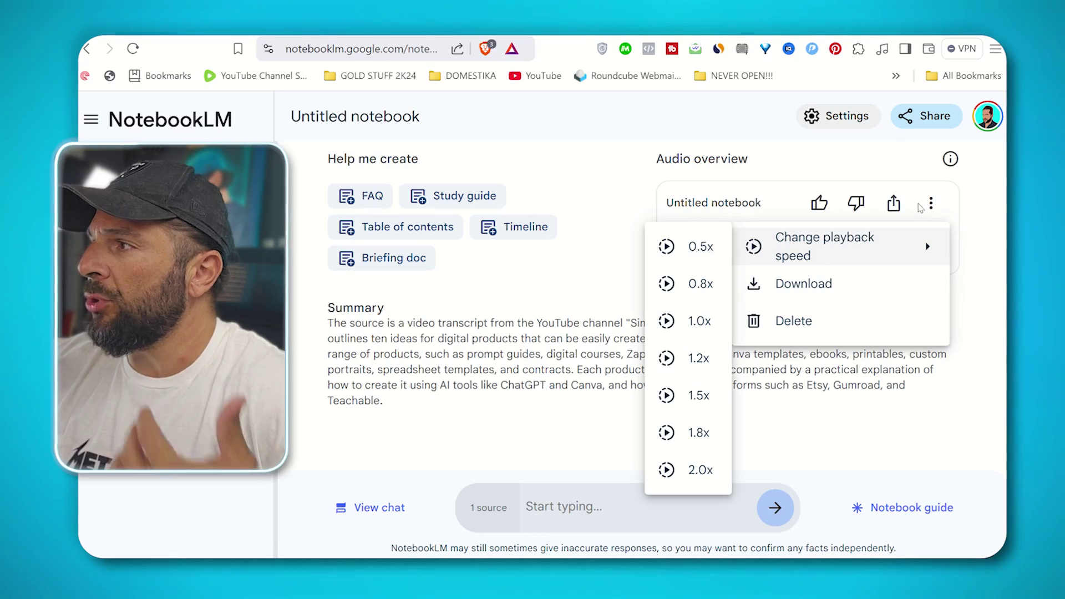
{"action": "left_click", "coordinate": [786, 288]}
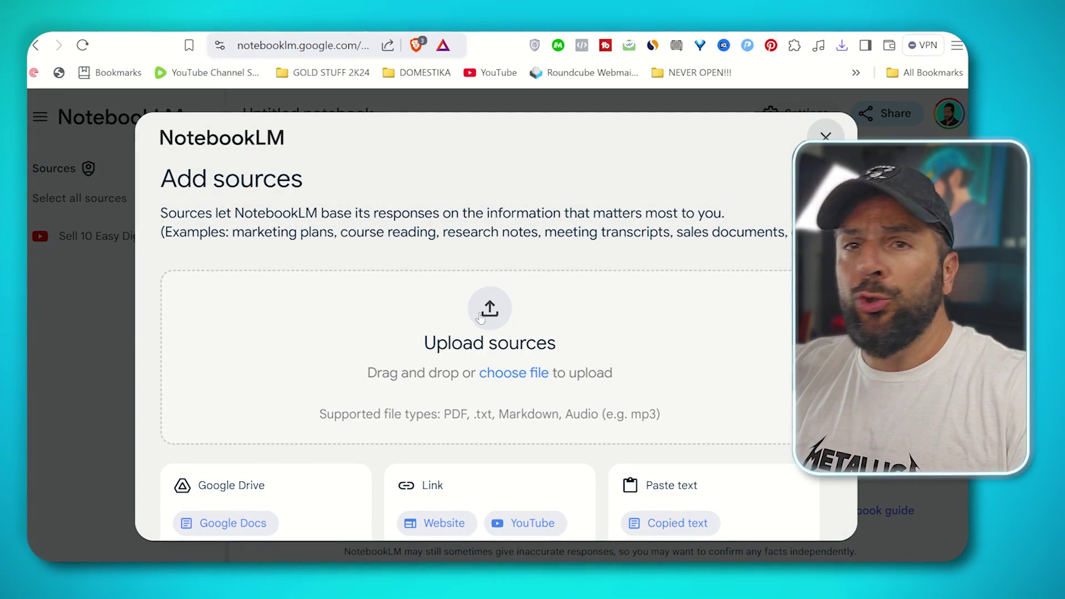
{"action": "scroll", "coordinate": [472, 322], "scroll_direction": "down", "scroll_amount": 2}
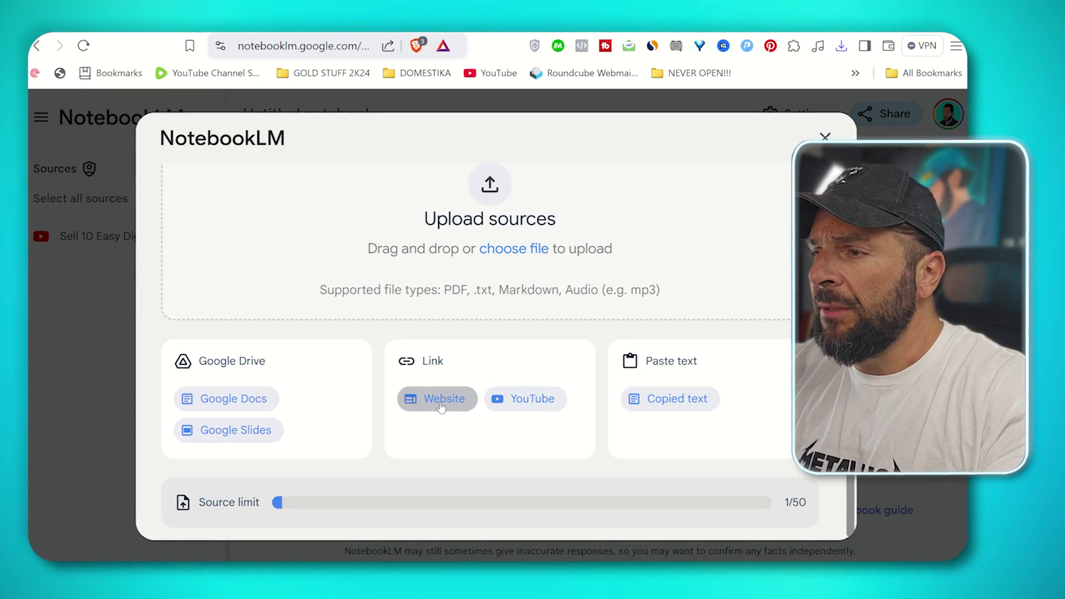
Choose Website as the next source and start a 'gog' search in a new tab
{"action": "left_click", "coordinate": [441, 405]}
{"action": "key", "text": "ctrl+t"}
{"action": "type", "text": "gog"}
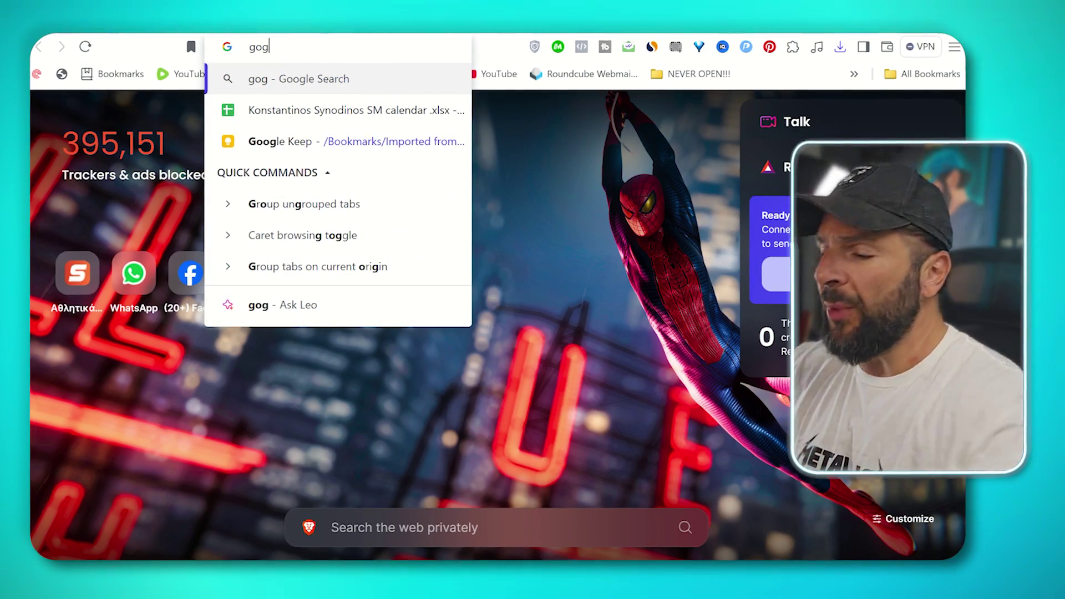
Search for Google News and open the Google News site
{"action": "key", "text": "BackSpace"}
{"action": "type", "text": "ogle.com/search..."}
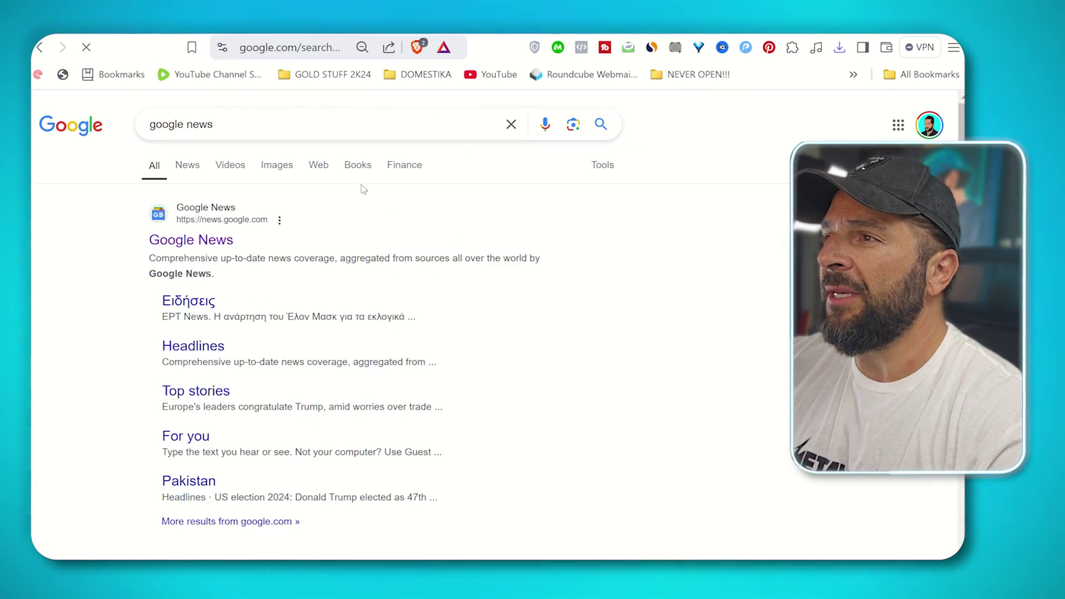
{"action": "left_click", "coordinate": [194, 251]}
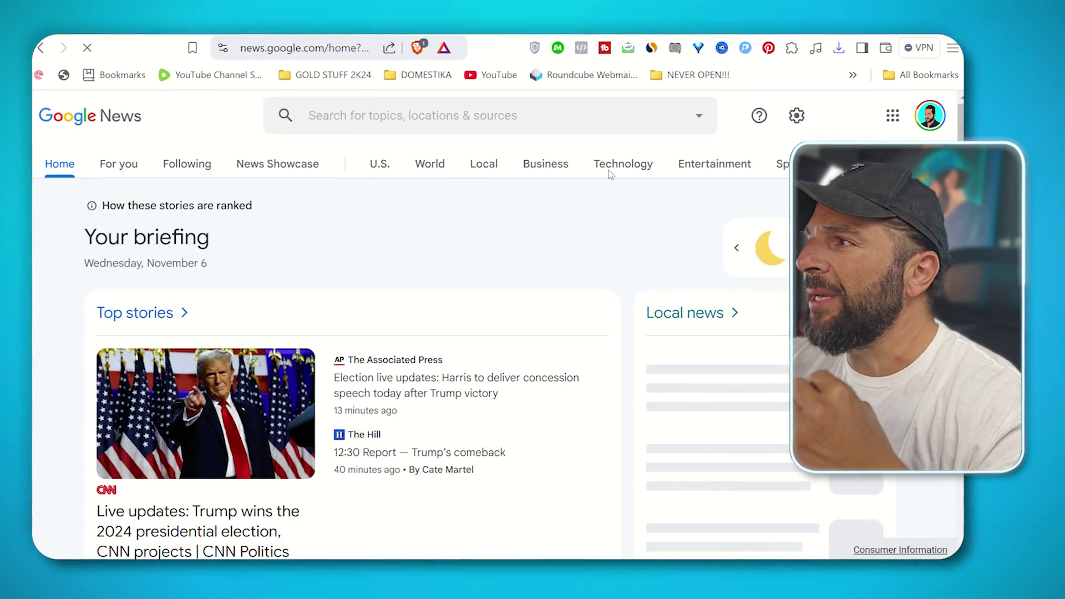
{"action": "scroll", "coordinate": [392, 207], "scroll_direction": "down", "scroll_amount": 3}
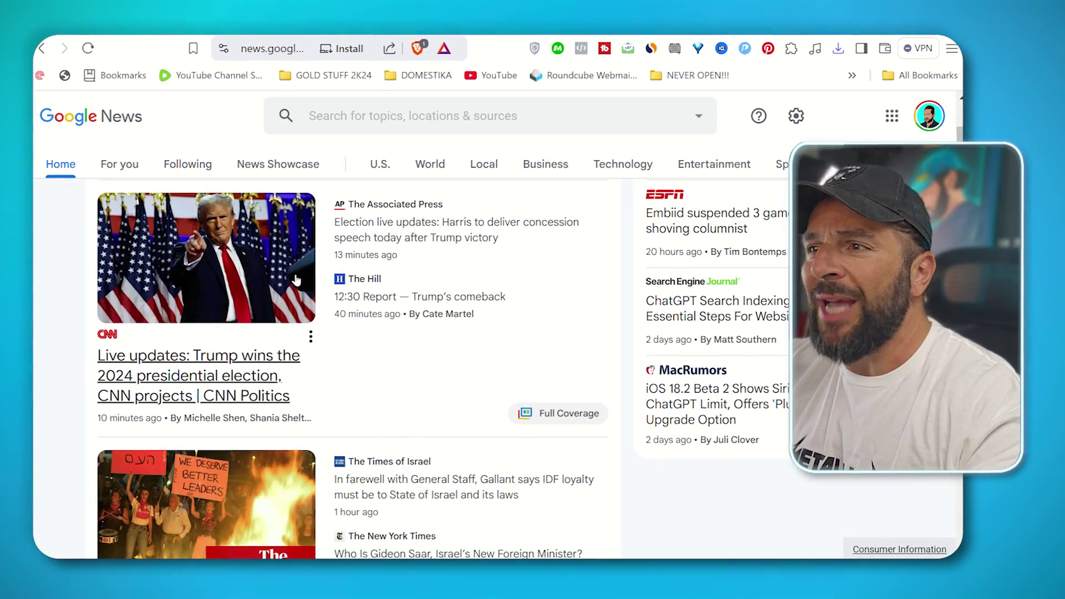
{"action": "scroll", "coordinate": [273, 266], "scroll_direction": "up", "scroll_amount": 3}
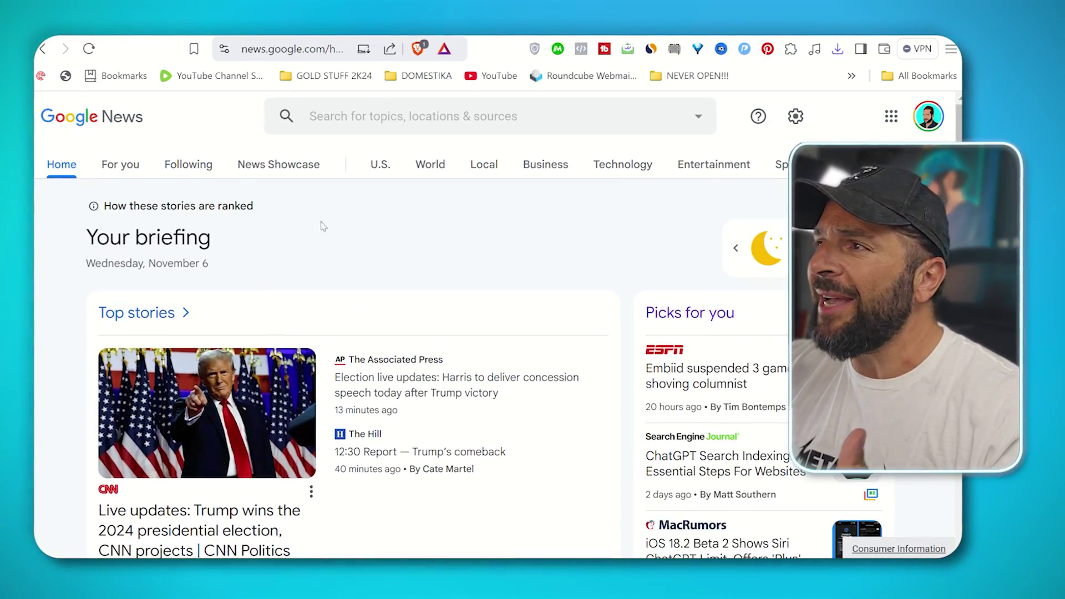
Browse Business and Science news, open the baseball mud article, and select its URL
{"action": "left_click", "coordinate": [541, 164]}
{"action": "scroll", "coordinate": [230, 286], "scroll_direction": "down", "scroll_amount": 10}
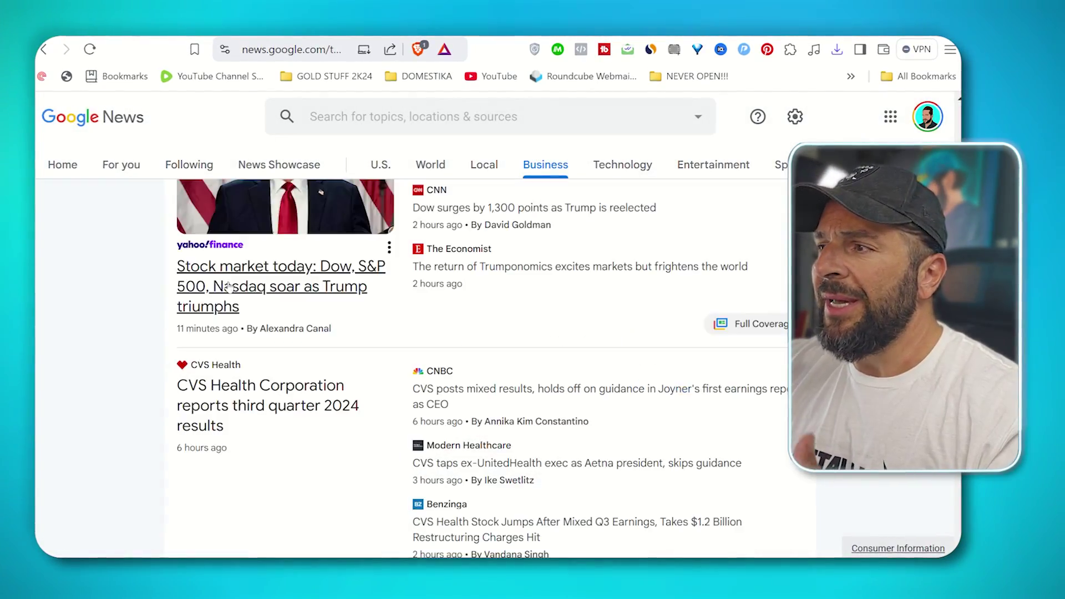
{"action": "scroll", "coordinate": [231, 287], "scroll_direction": "down", "scroll_amount": 7}
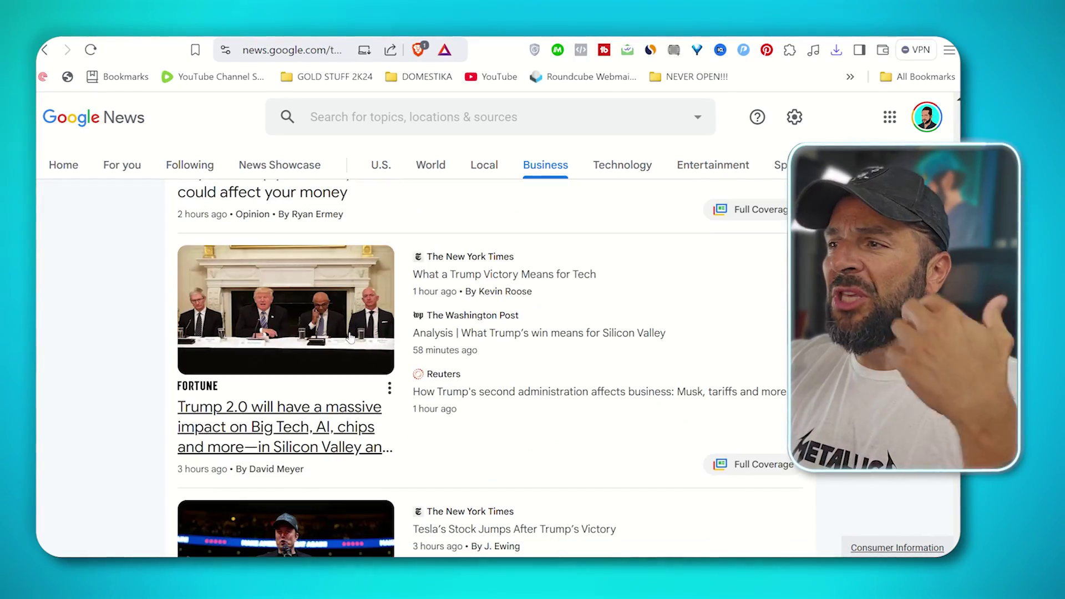
{"action": "scroll", "coordinate": [398, 316], "scroll_direction": "down", "scroll_amount": 7}
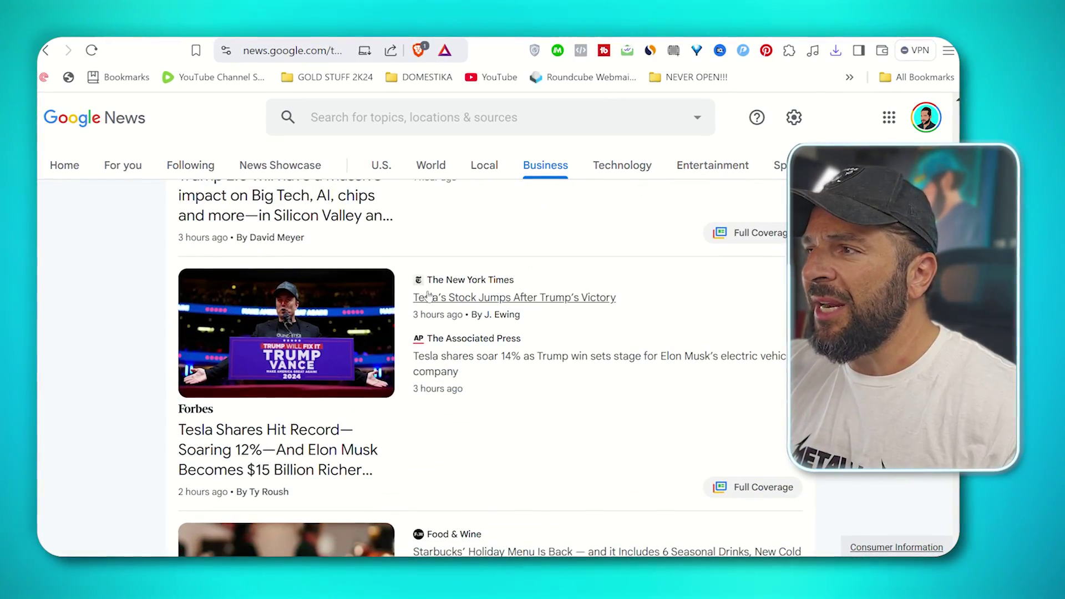
{"action": "scroll", "coordinate": [426, 296], "scroll_direction": "down", "scroll_amount": 5}
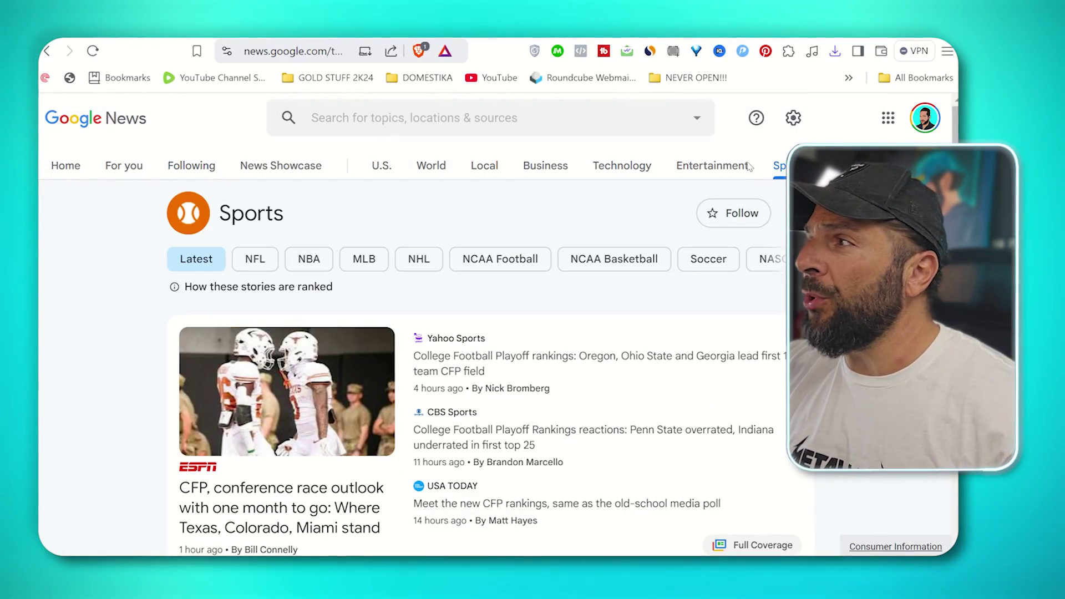
{"action": "left_click", "coordinate": [827, 165]}
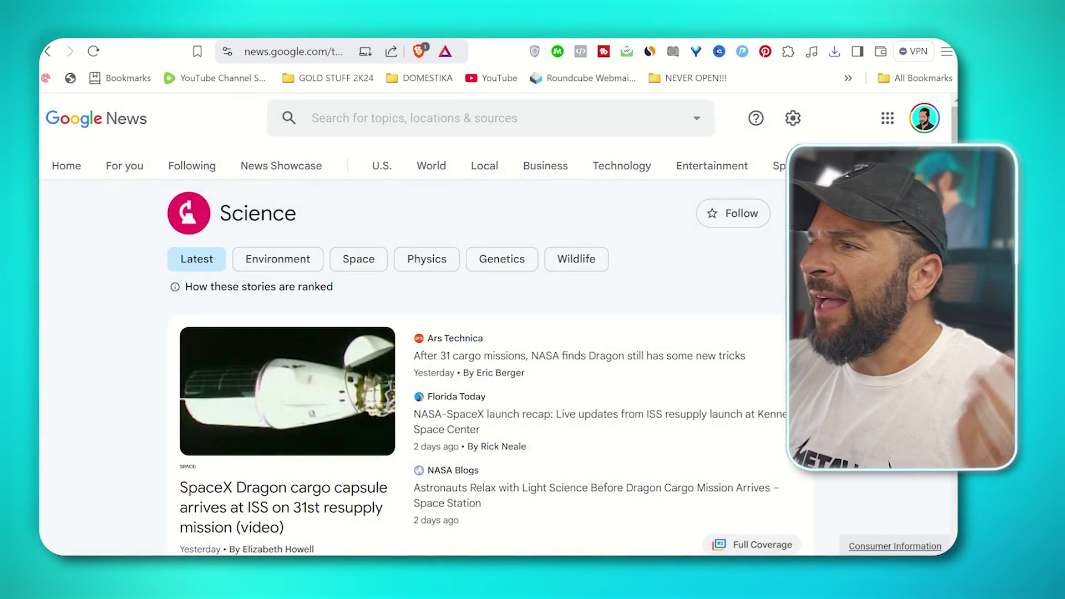
{"action": "left_click", "coordinate": [484, 316]}
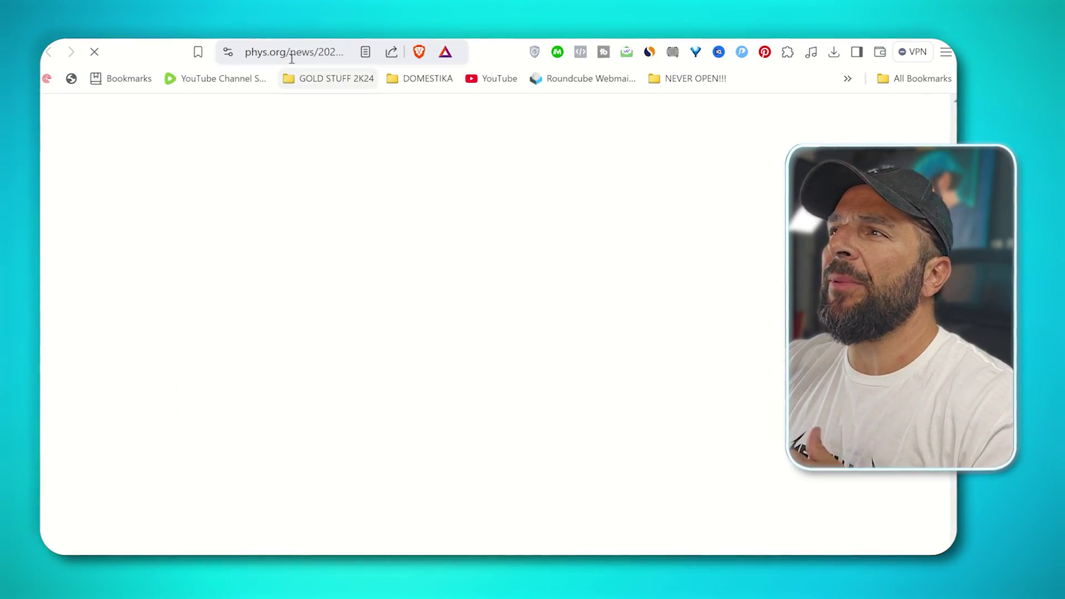
{"action": "scroll", "coordinate": [380, 308], "scroll_direction": "down", "scroll_amount": 1}
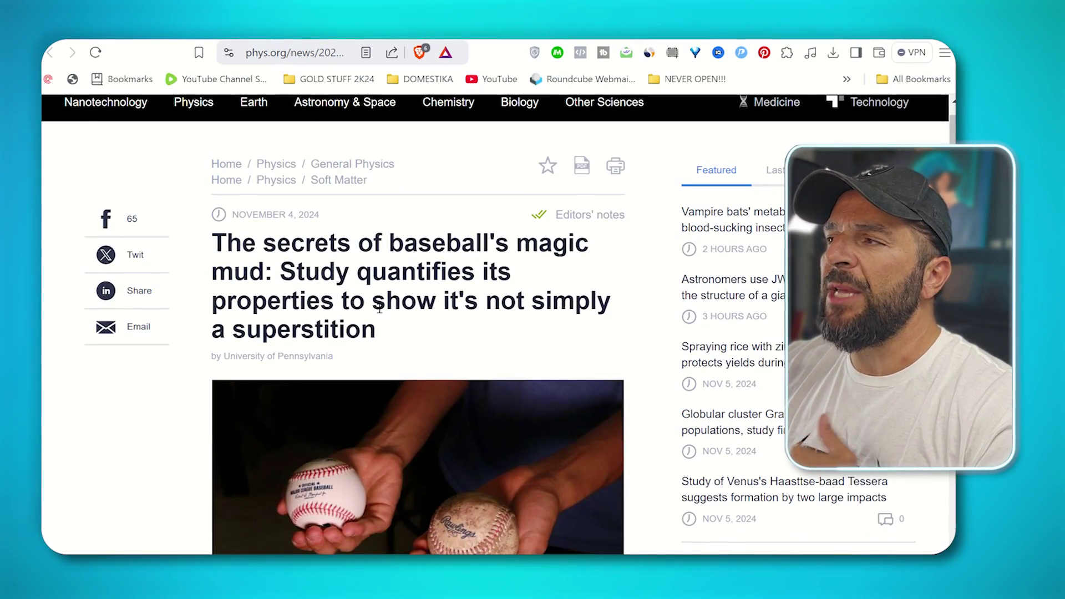
{"action": "left_click", "coordinate": [279, 51]}
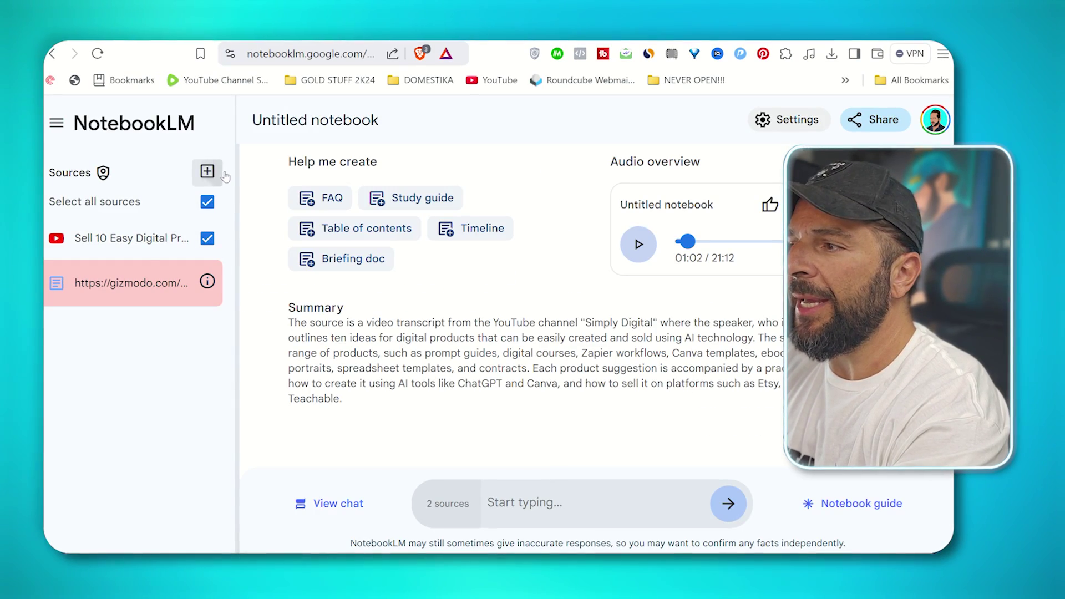
Paste the phys.org baseball mud article URL as a new Website source
{"action": "left_click", "coordinate": [207, 171]}
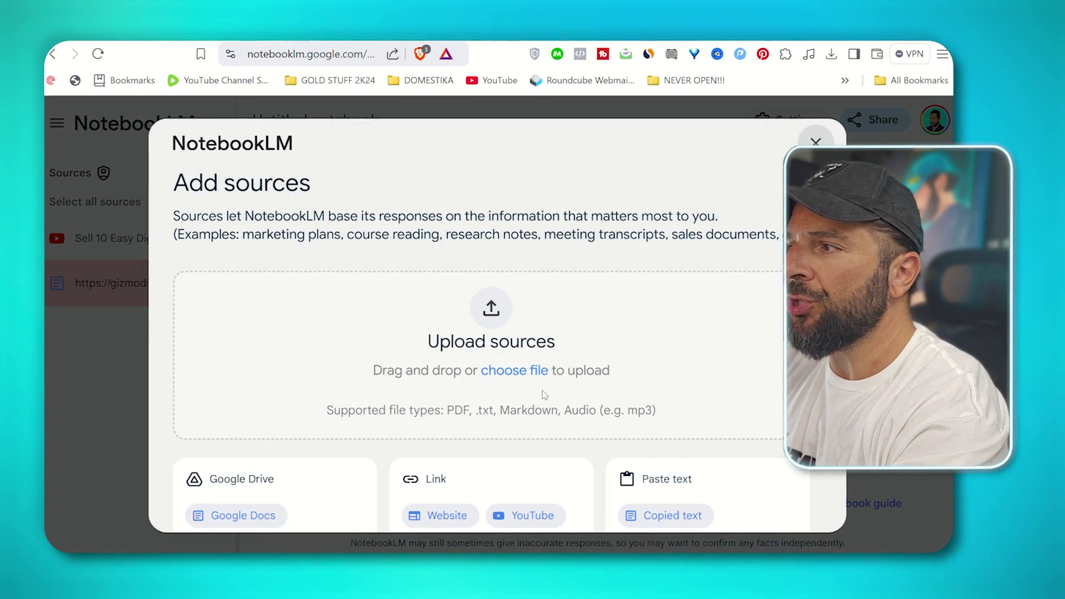
{"action": "left_click", "coordinate": [446, 515]}
{"action": "left_click", "coordinate": [393, 289]}
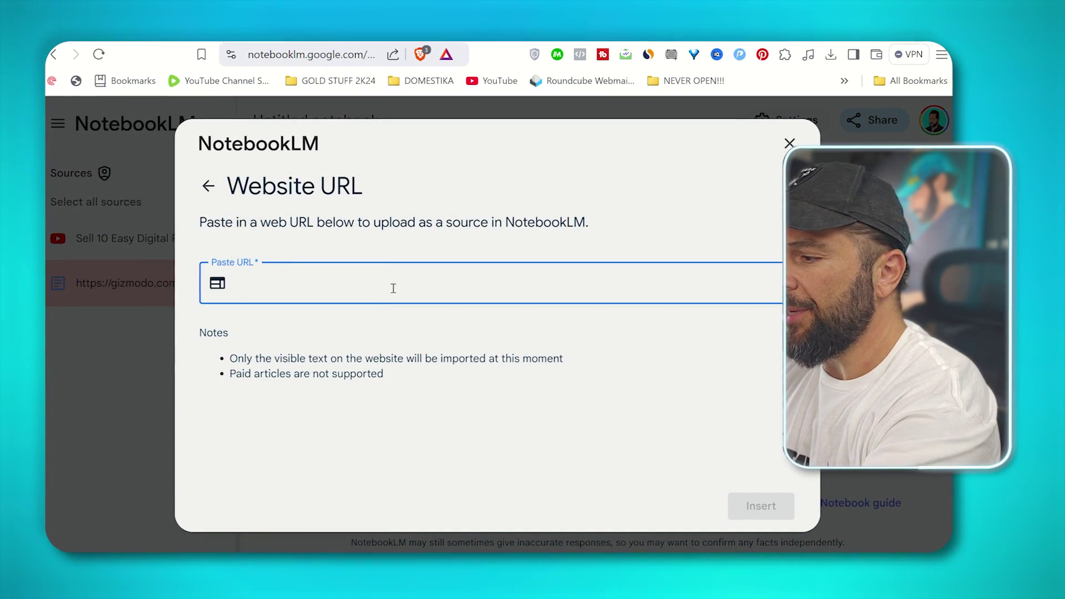
{"action": "key", "text": "ctrl+v"}
{"action": "left_click", "coordinate": [740, 502]}
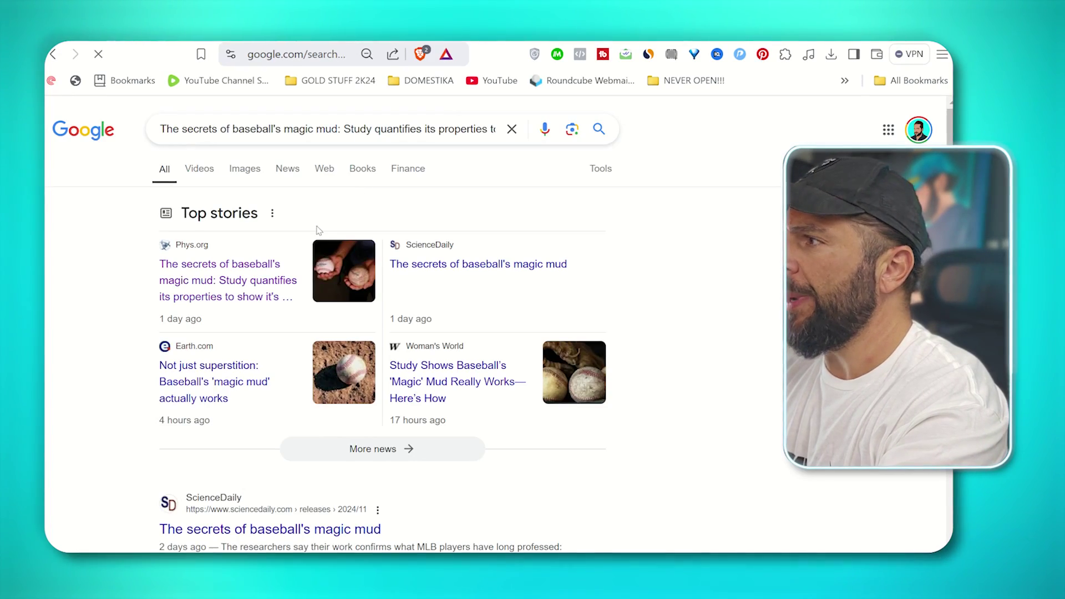
Open Earth.com's 'Not just superstition: Baseball's magic mud actually works' and select its URL
{"action": "scroll", "coordinate": [94, 276], "scroll_direction": "down", "scroll_amount": 6}
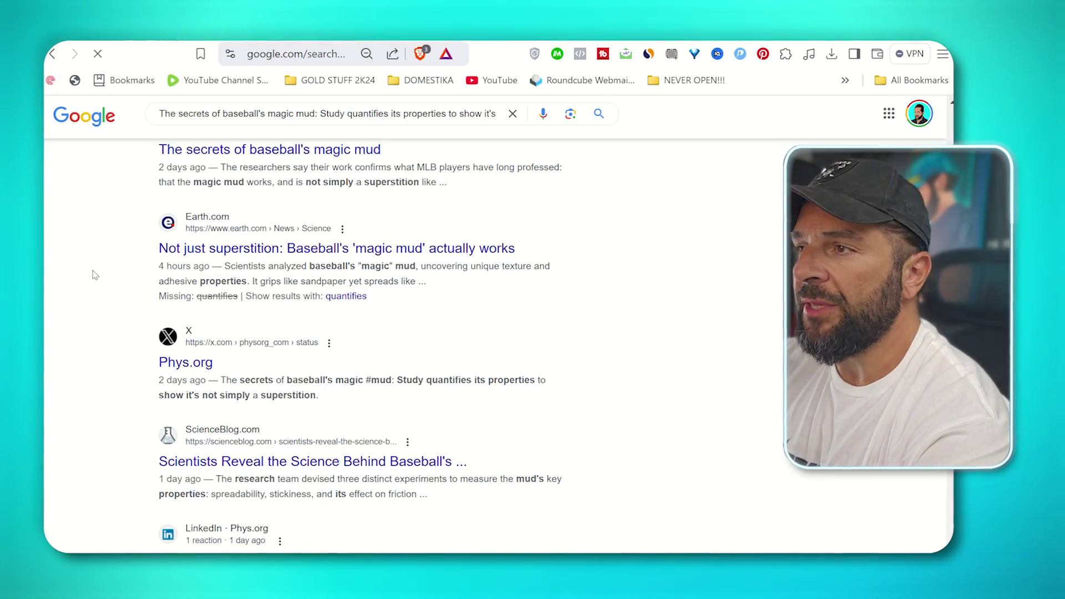
{"action": "left_click", "coordinate": [216, 283]}
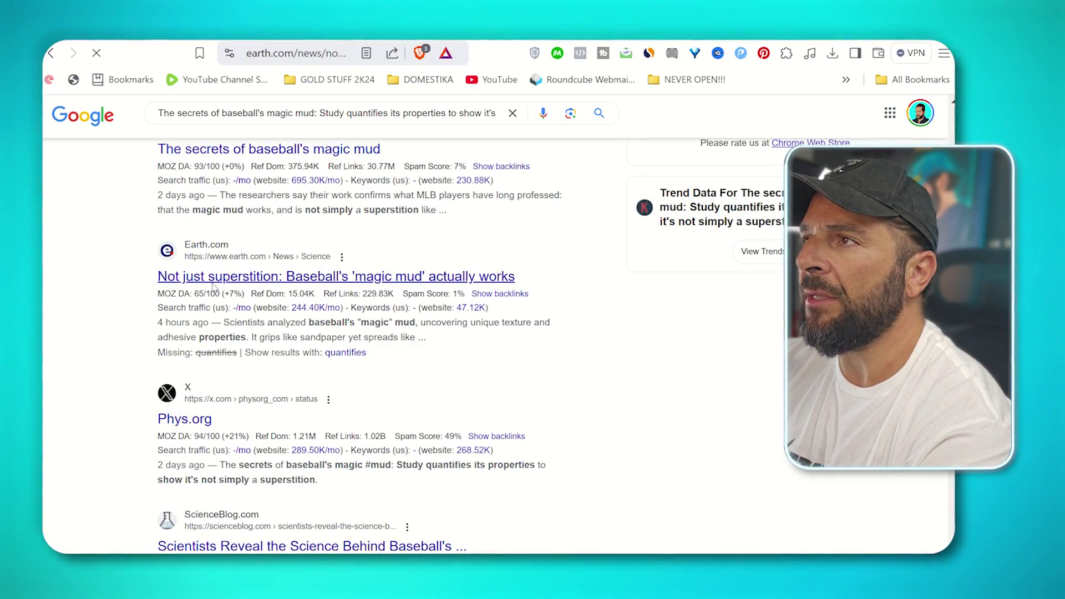
{"action": "scroll", "coordinate": [222, 288], "scroll_direction": "down", "scroll_amount": 5}
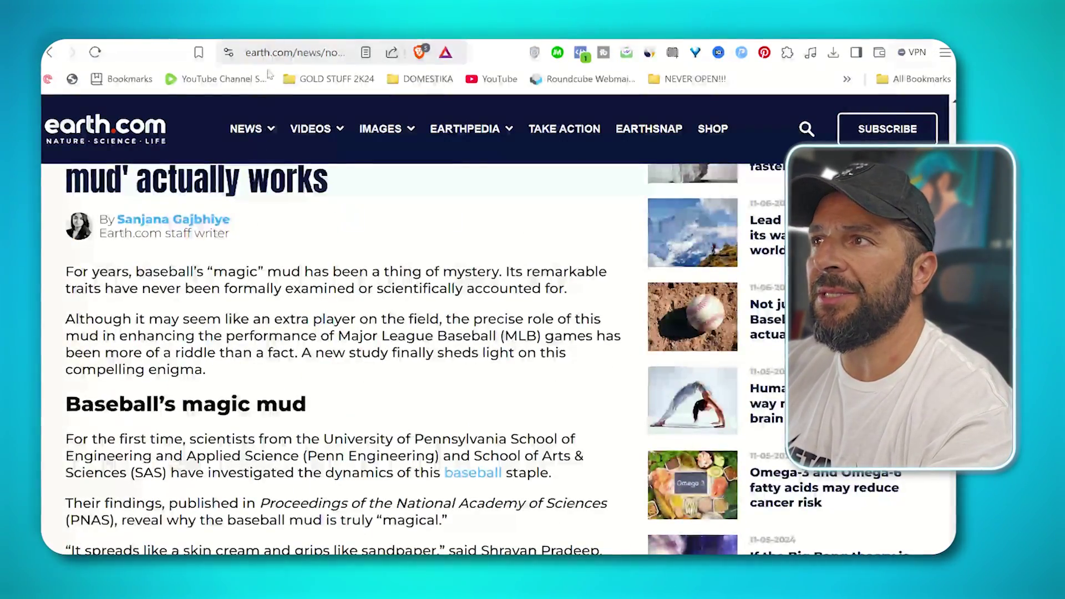
{"action": "left_click", "coordinate": [278, 56]}
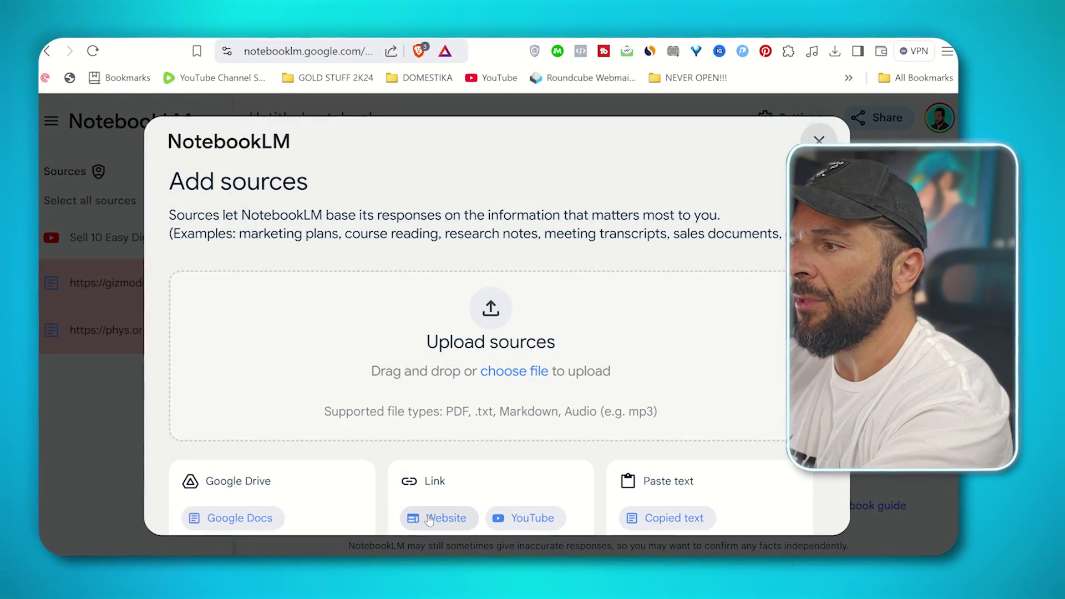
Create a new notebook from the pasted Earth.com article URL and generate its audio overview
{"action": "left_click", "coordinate": [447, 581]}
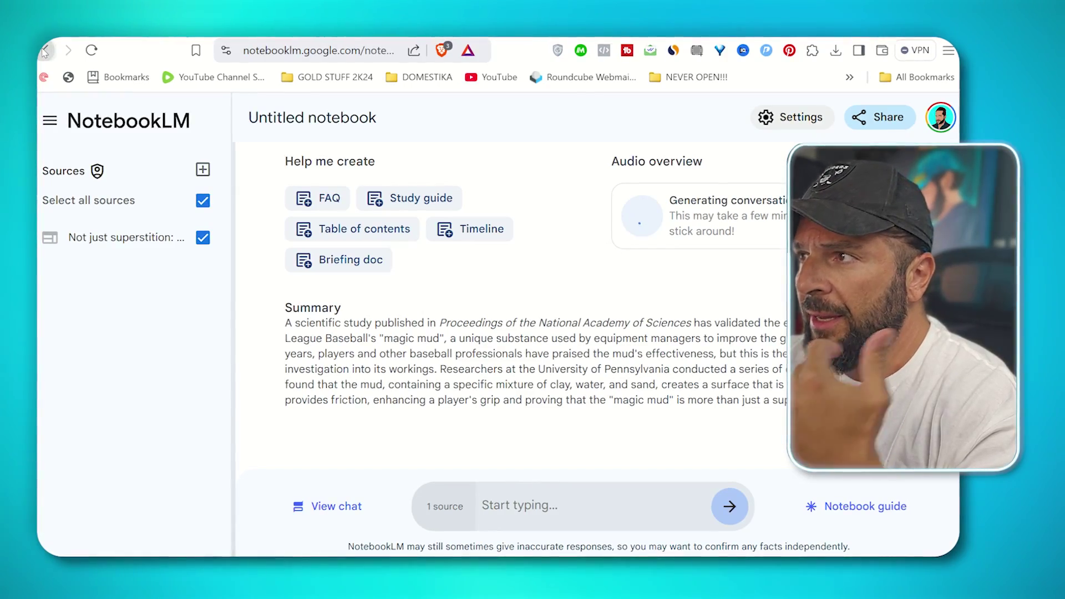
{"action": "left_click", "coordinate": [45, 51]}
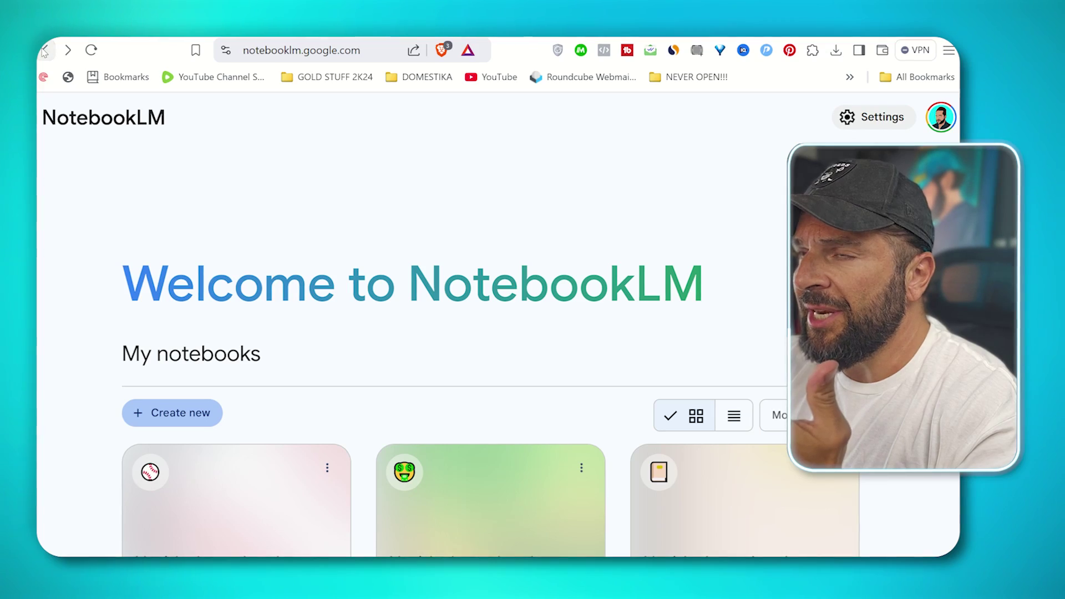
{"action": "left_click", "coordinate": [201, 415]}
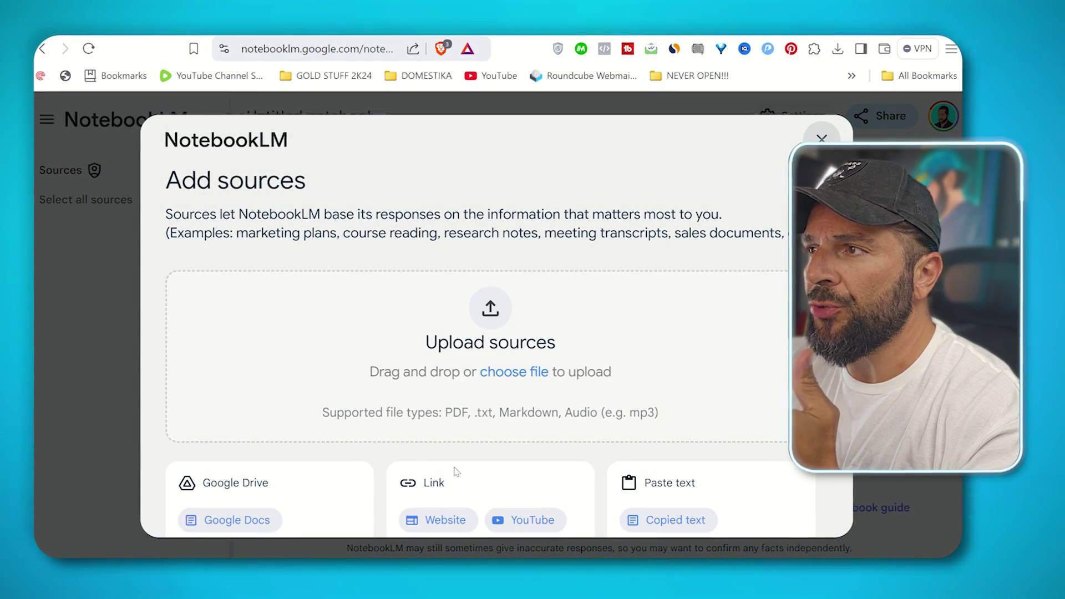
{"action": "left_click", "coordinate": [446, 520]}
{"action": "type", "text": "https://www.earth.com/news/not-just-superstition-baseballs-magic-mud-actually-works/"}
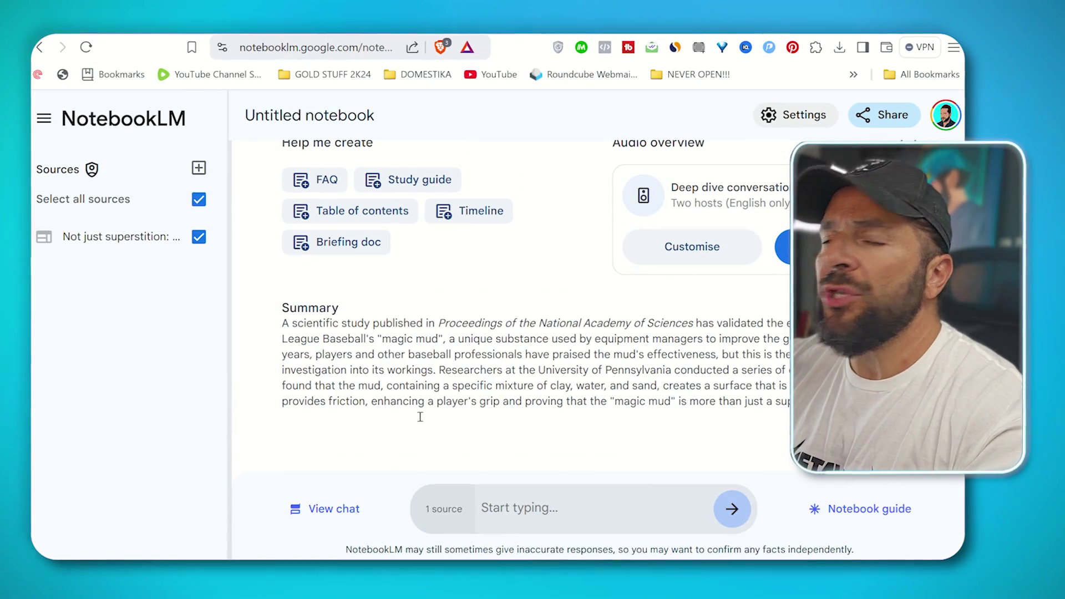
{"action": "left_click", "coordinate": [785, 246]}
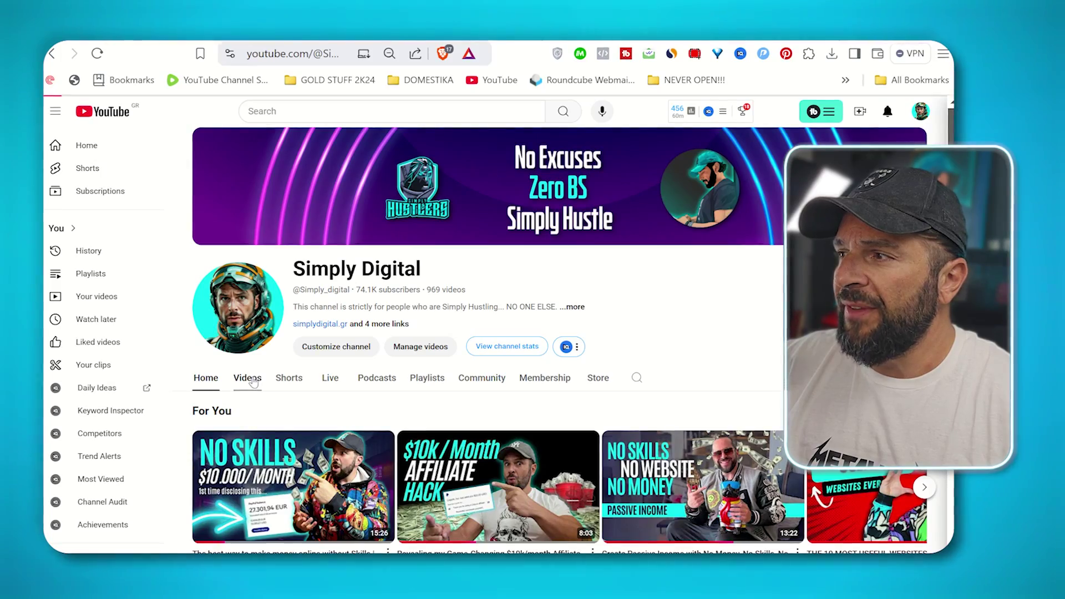
Play all episodes from the channel's Podcasts tab, then pause the episode
{"action": "scroll", "coordinate": [254, 435], "scroll_direction": "down", "scroll_amount": 4}
{"action": "scroll", "coordinate": [322, 386], "scroll_direction": "up", "scroll_amount": 2}
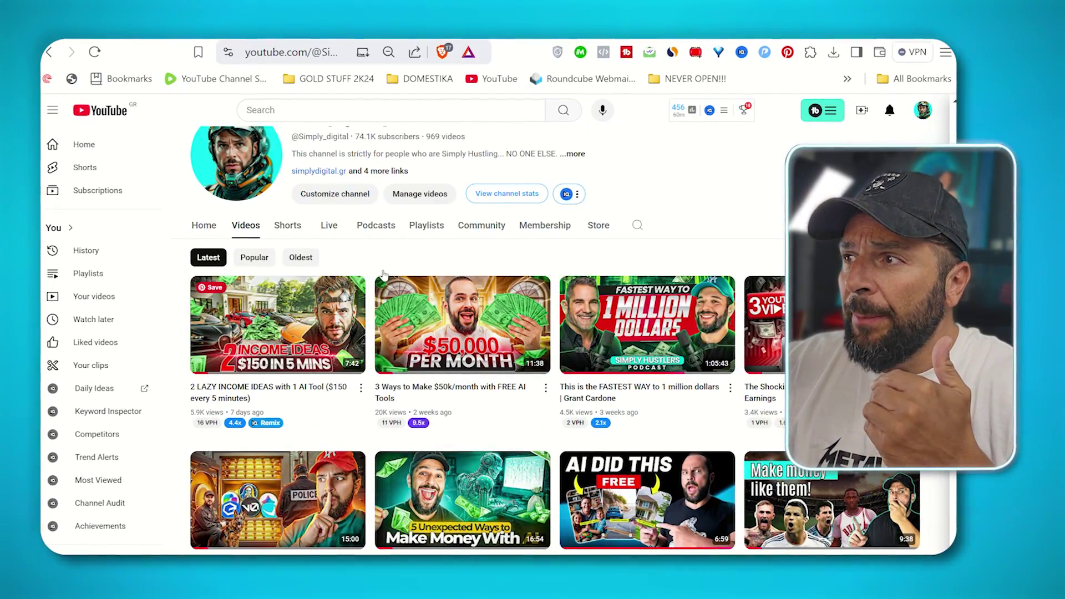
{"action": "left_click", "coordinate": [381, 233]}
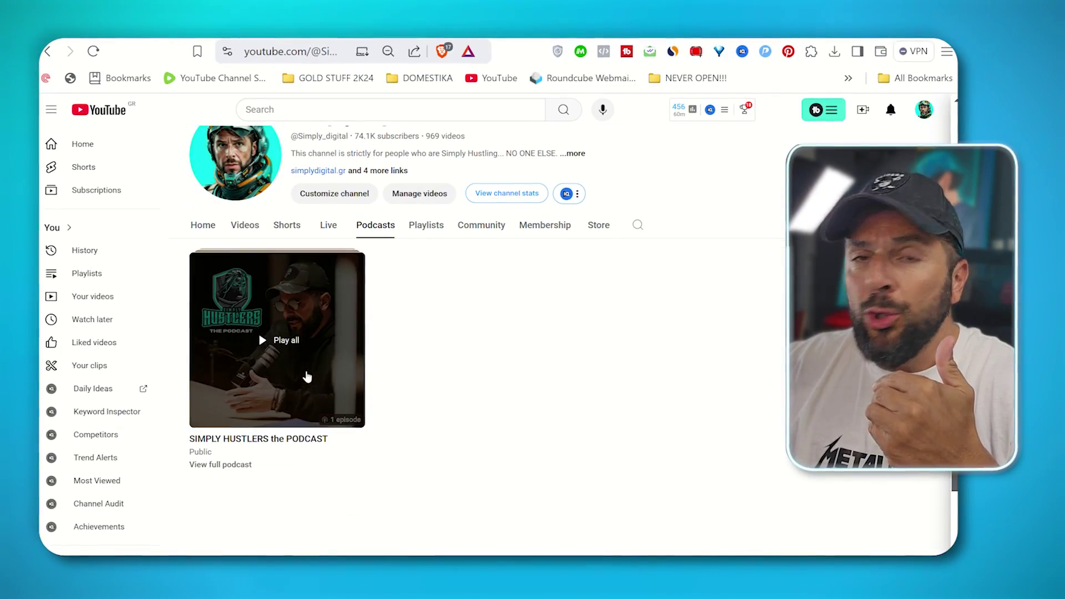
{"action": "left_click", "coordinate": [304, 365]}
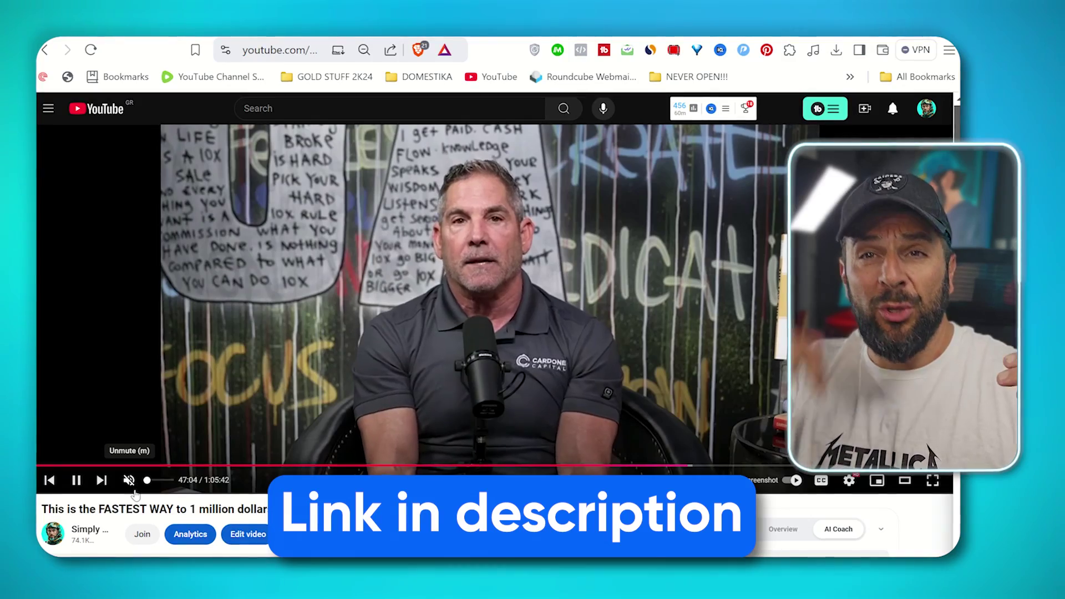
{"action": "left_click", "coordinate": [76, 479]}
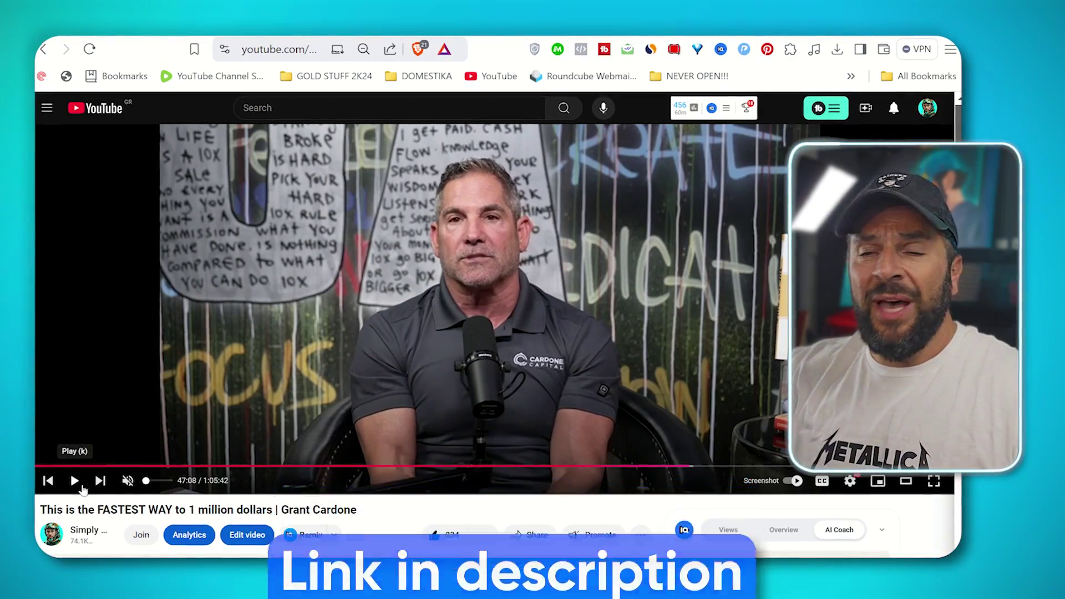
{"action": "scroll", "coordinate": [575, 269], "scroll_direction": "down", "scroll_amount": 8}
{"action": "scroll", "coordinate": [495, 287], "scroll_direction": "up", "scroll_amount": 8}
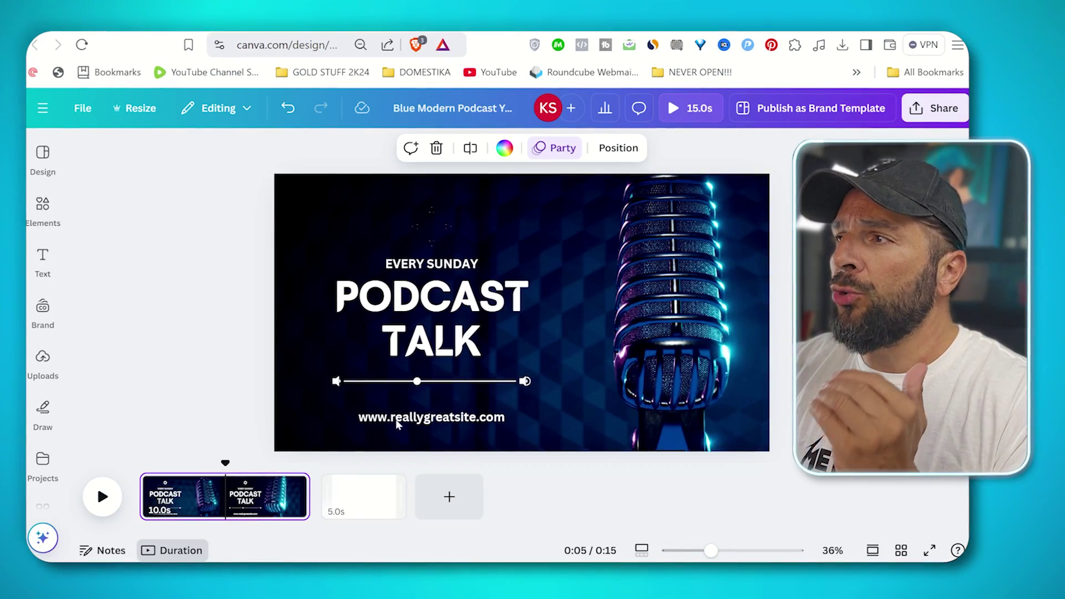
Replace the slide's EVERY SUNDAY text with 'EVERYTHING YOU NEED TO KNOW'
{"action": "left_click", "coordinate": [459, 266]}
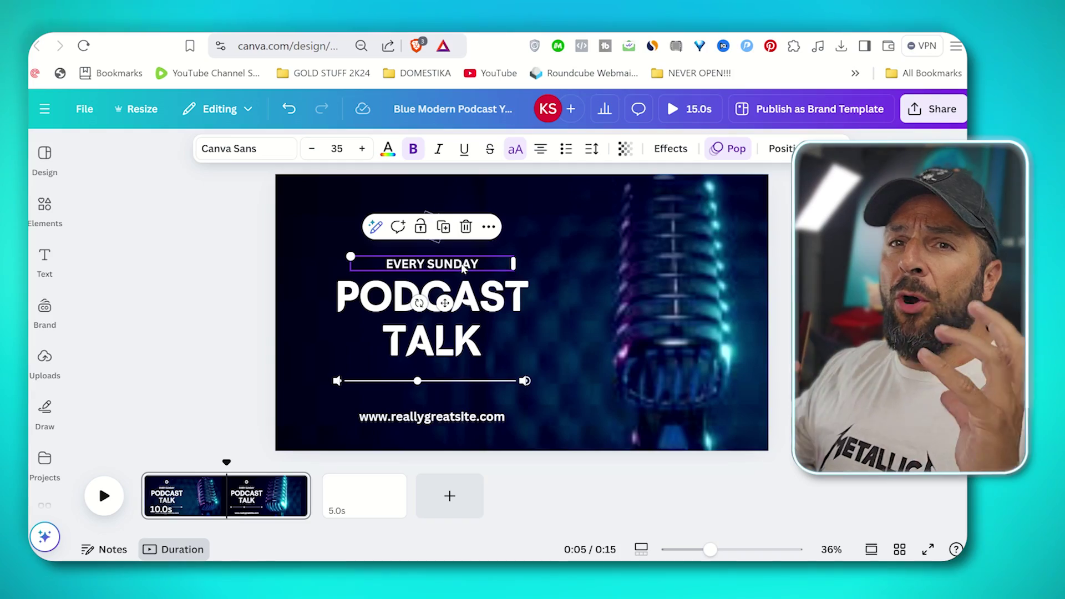
{"action": "double_click", "coordinate": [464, 266]}
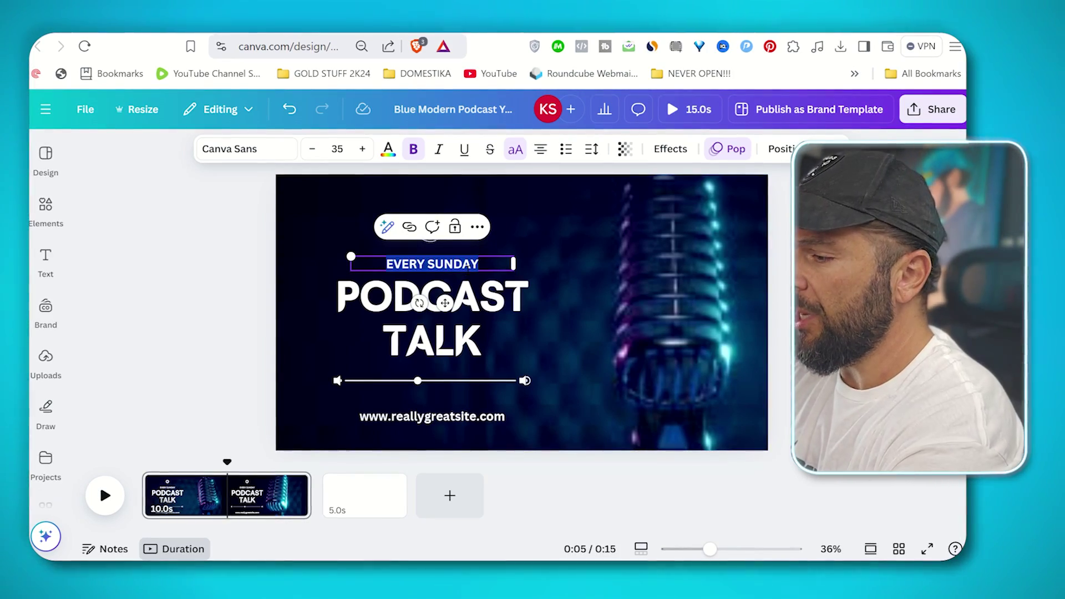
{"action": "type", "text": "EVERYTHING YOU NEED "}
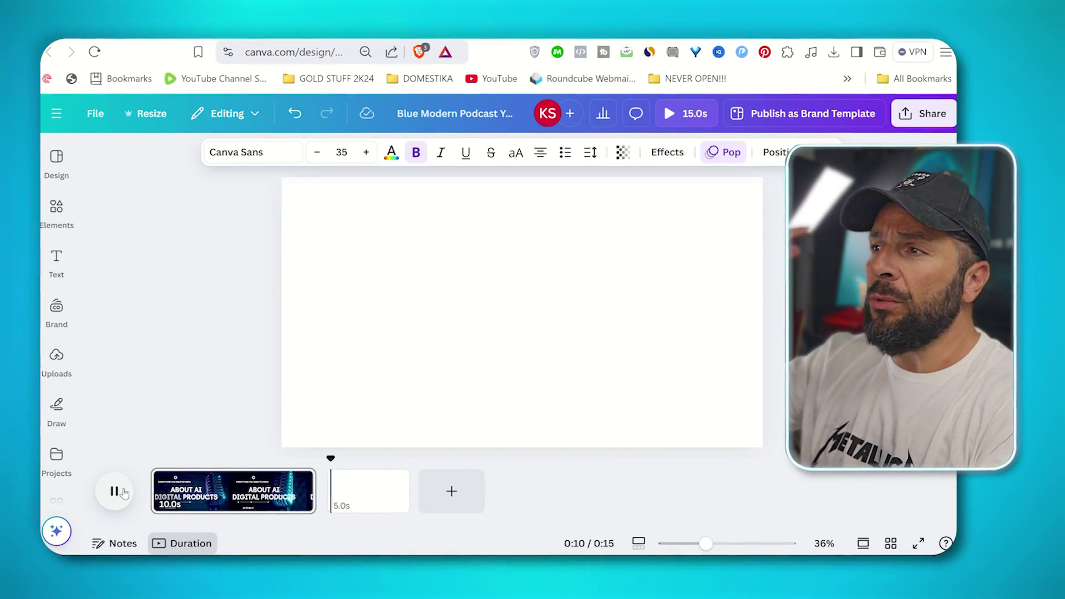
Stop the preview, add a blank page and place an AI stock video as a 12-second clip
{"action": "left_click", "coordinate": [115, 491]}
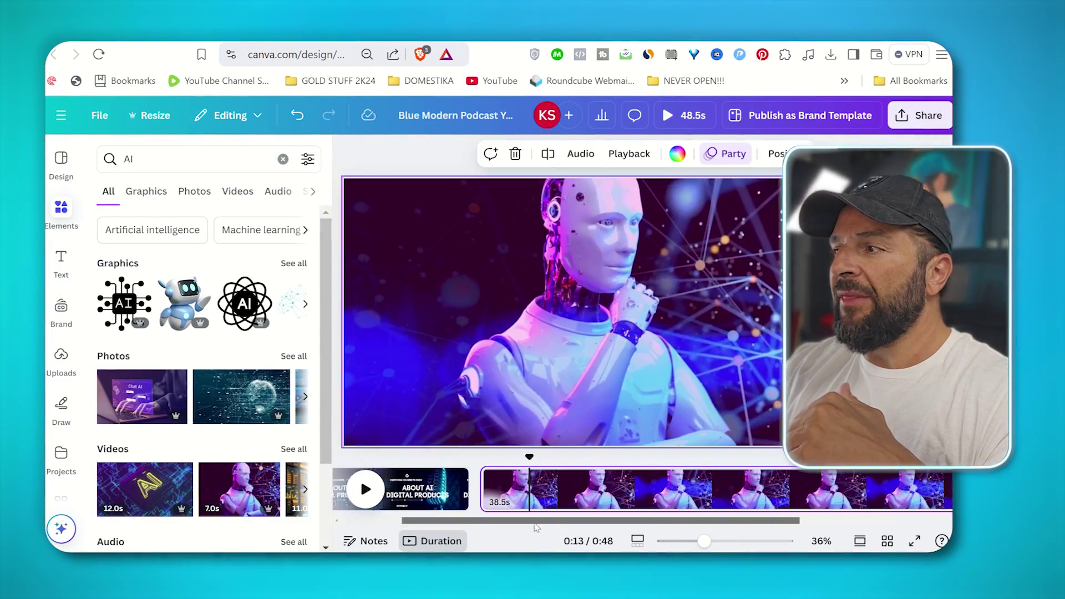
{"action": "left_click_drag", "start_coordinate": [527, 519], "coordinate": [571, 520]}
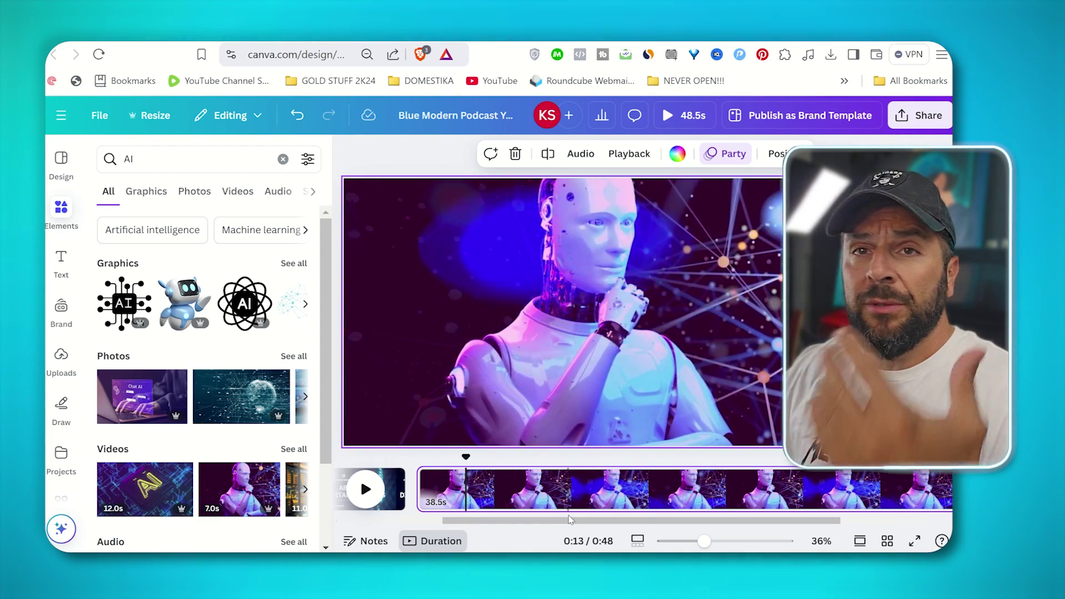
{"action": "left_click_drag", "start_coordinate": [570, 520], "coordinate": [760, 536]}
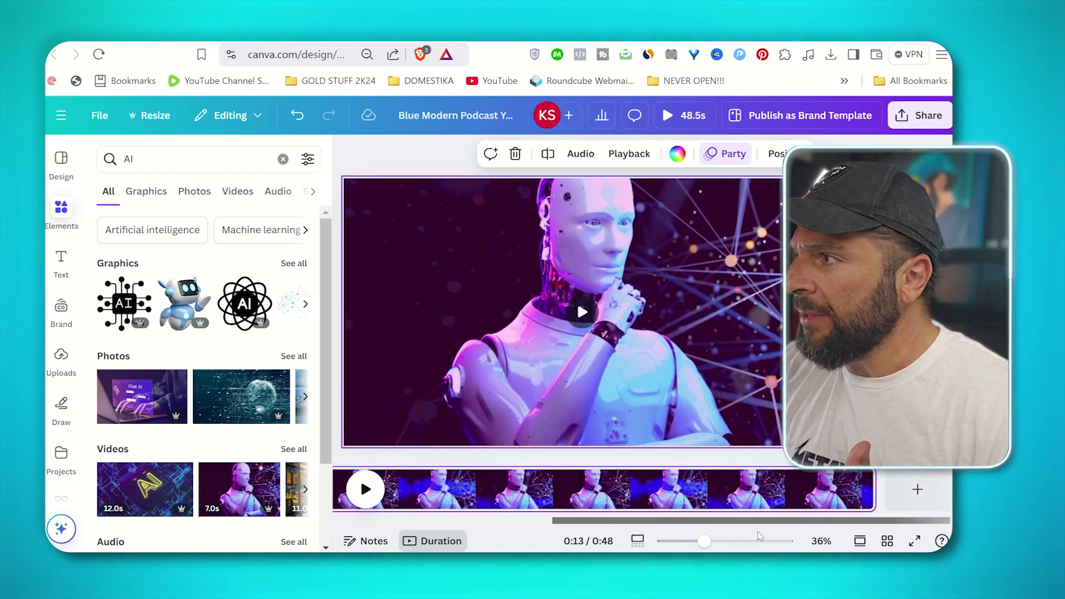
{"action": "left_click", "coordinate": [917, 489]}
{"action": "left_click_drag", "start_coordinate": [147, 490], "coordinate": [368, 292]}
{"action": "left_click_drag", "start_coordinate": [240, 397], "coordinate": [520, 307]}
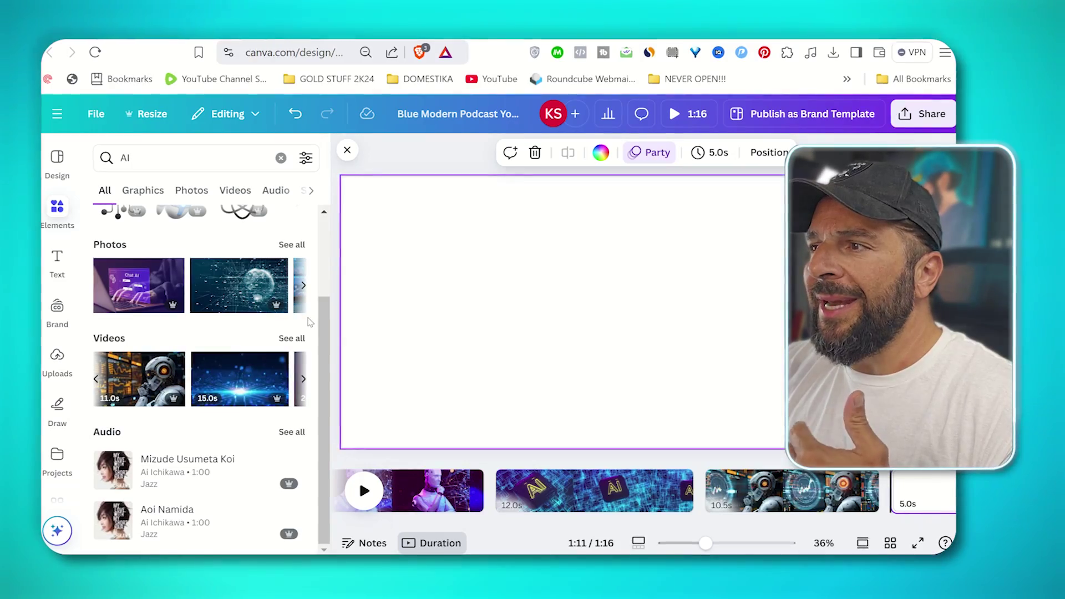
Fill the blank page with the office desk stock video and bring up the download settings
{"action": "left_click", "coordinate": [292, 339]}
{"action": "scroll", "coordinate": [182, 444], "scroll_direction": "down", "scroll_amount": 5}
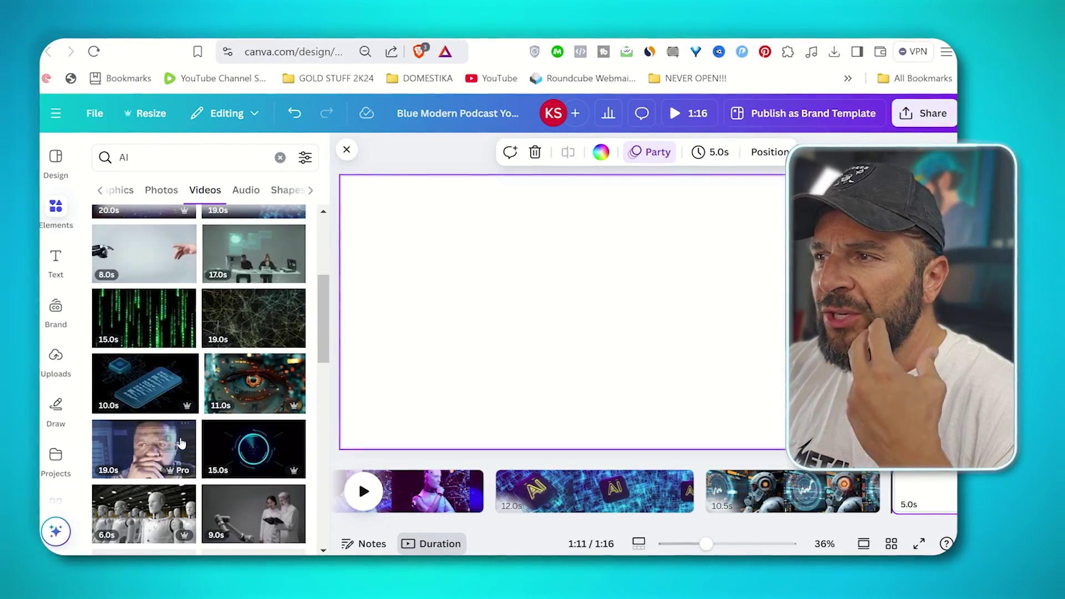
{"action": "left_click_drag", "start_coordinate": [244, 258], "coordinate": [579, 316]}
{"action": "left_click", "coordinate": [924, 112]}
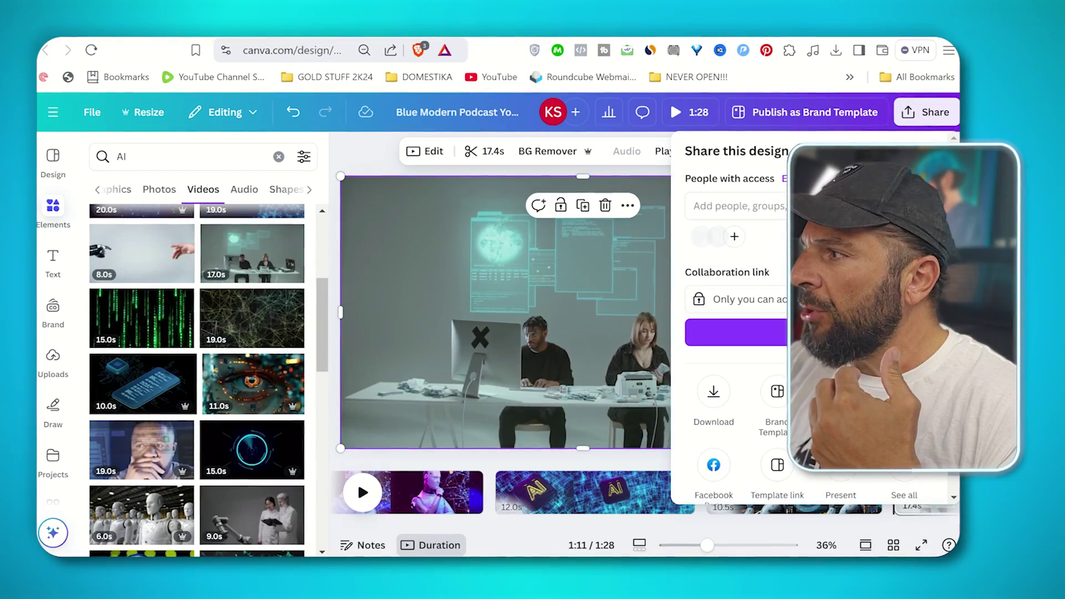
{"action": "left_click", "coordinate": [713, 399]}
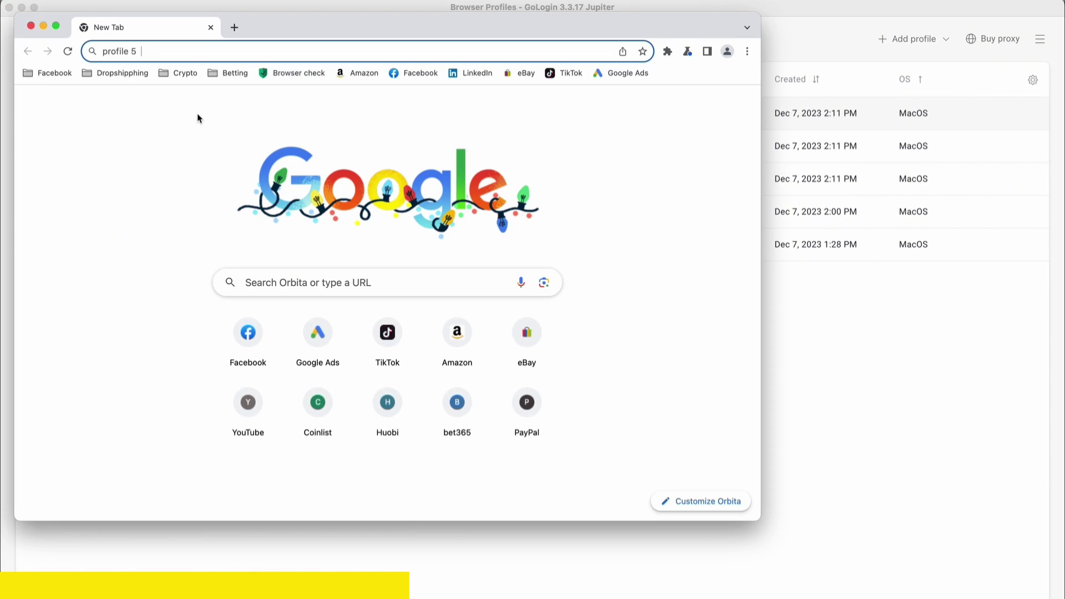
Check the browser fingerprint page, then look at the Amazon and LinkedIn tabs
{"action": "left_click", "coordinate": [275, 74]}
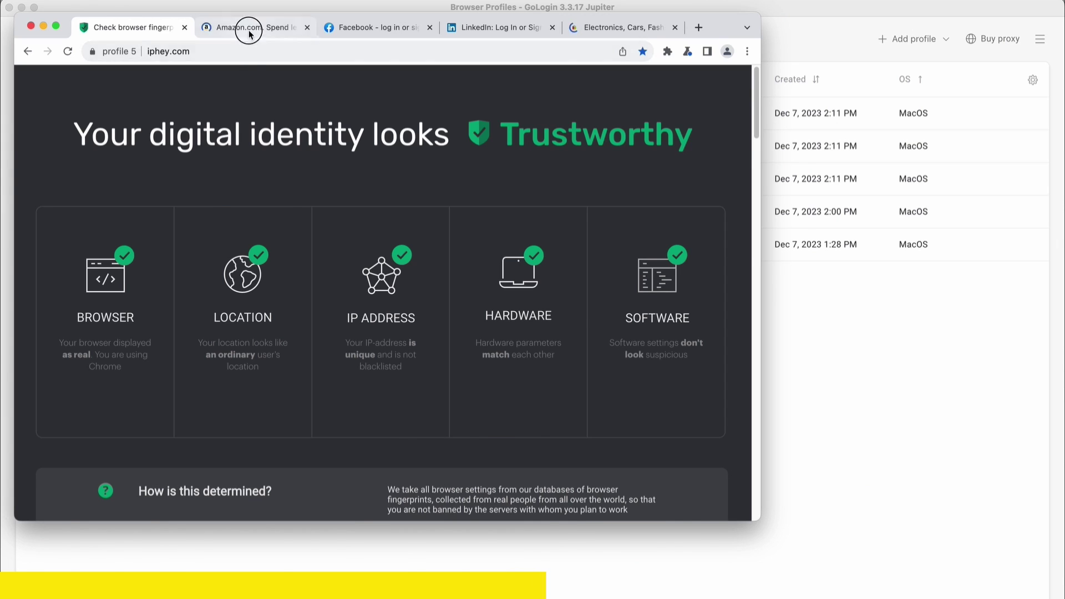
{"action": "left_click", "coordinate": [249, 28]}
{"action": "left_click", "coordinate": [488, 26]}
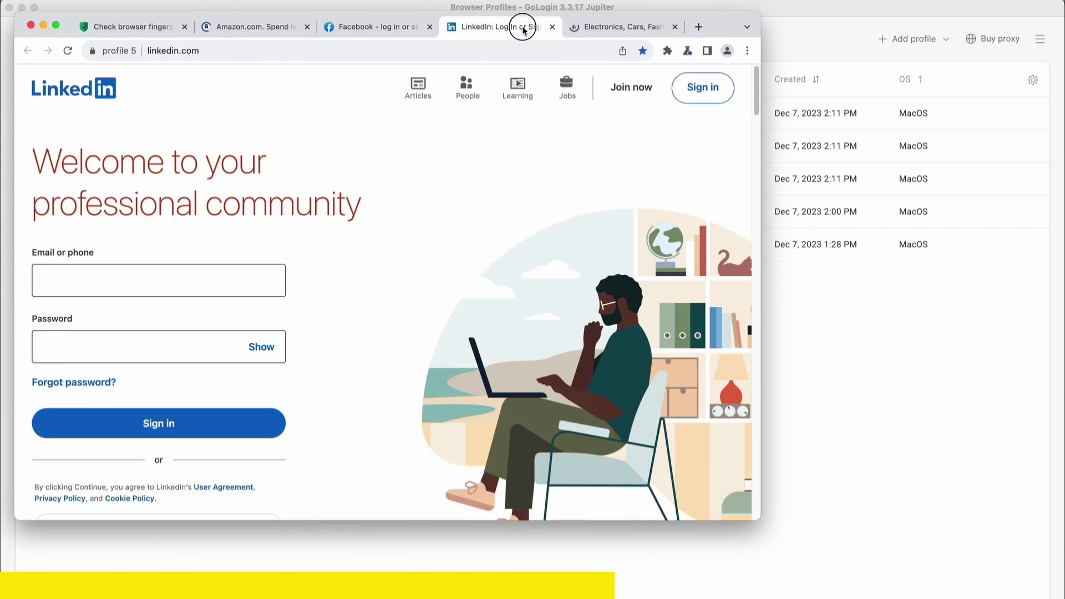
Give profile 6 the first GB proxy, open Facebook and dismiss its cookie prompt
{"action": "left_click", "coordinate": [621, 27]}
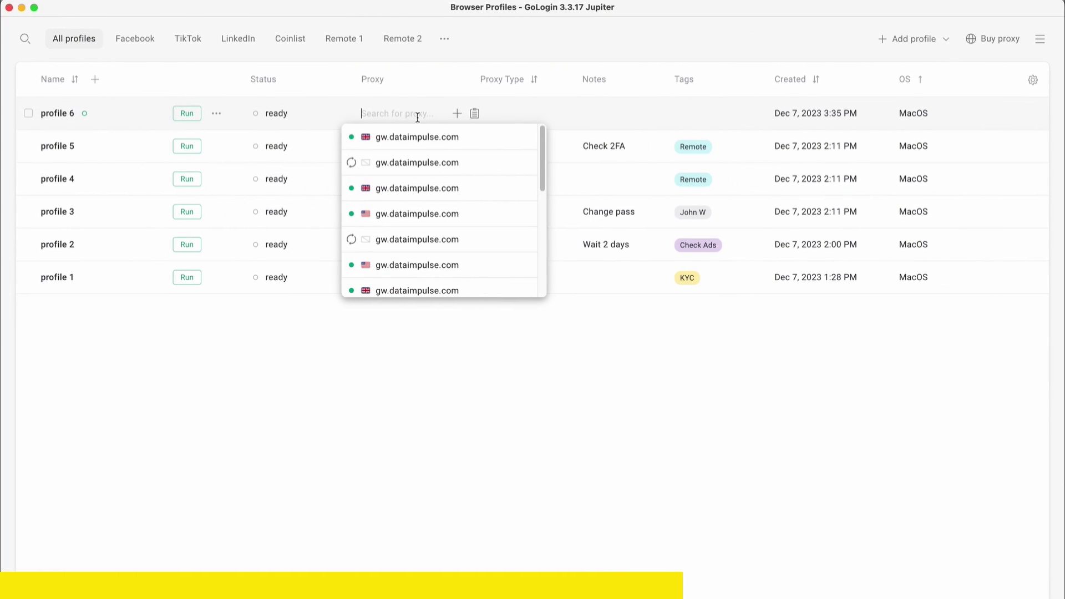
{"action": "left_click", "coordinate": [417, 138]}
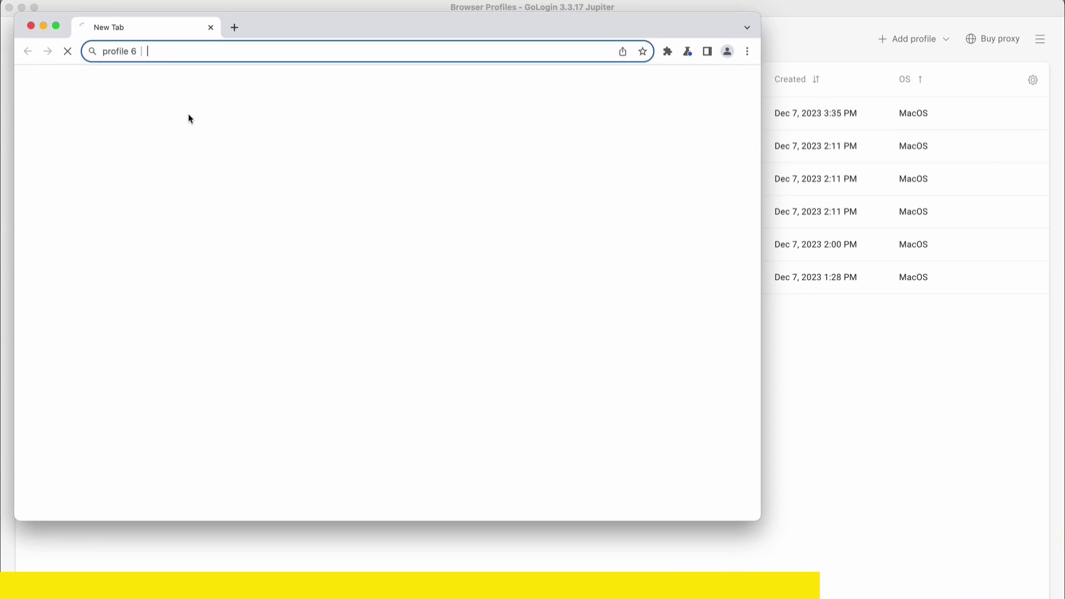
{"action": "left_click", "coordinate": [274, 74]}
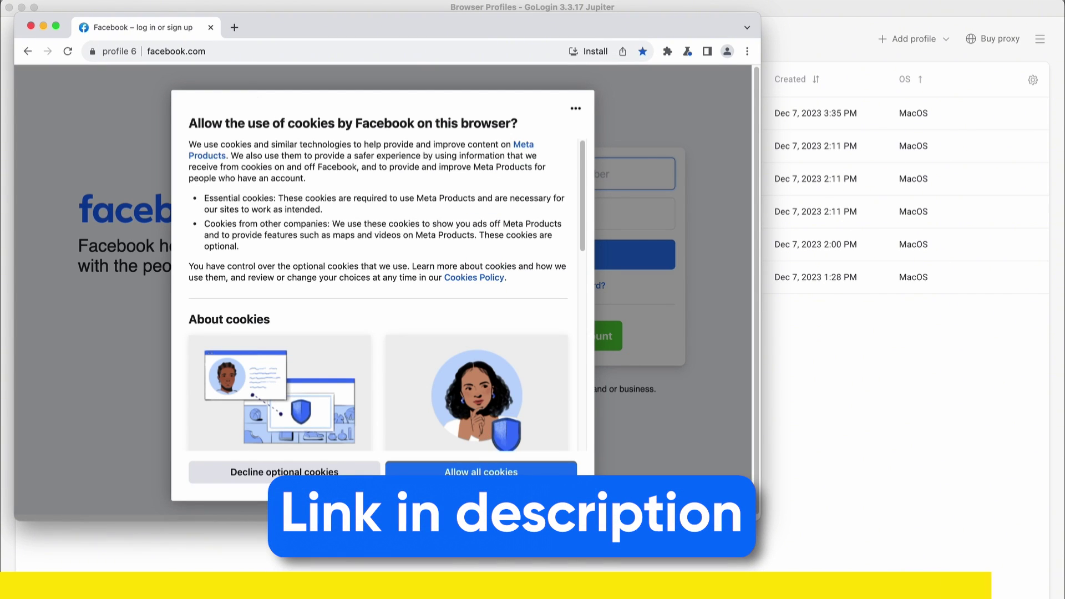
{"action": "left_click", "coordinate": [481, 472]}
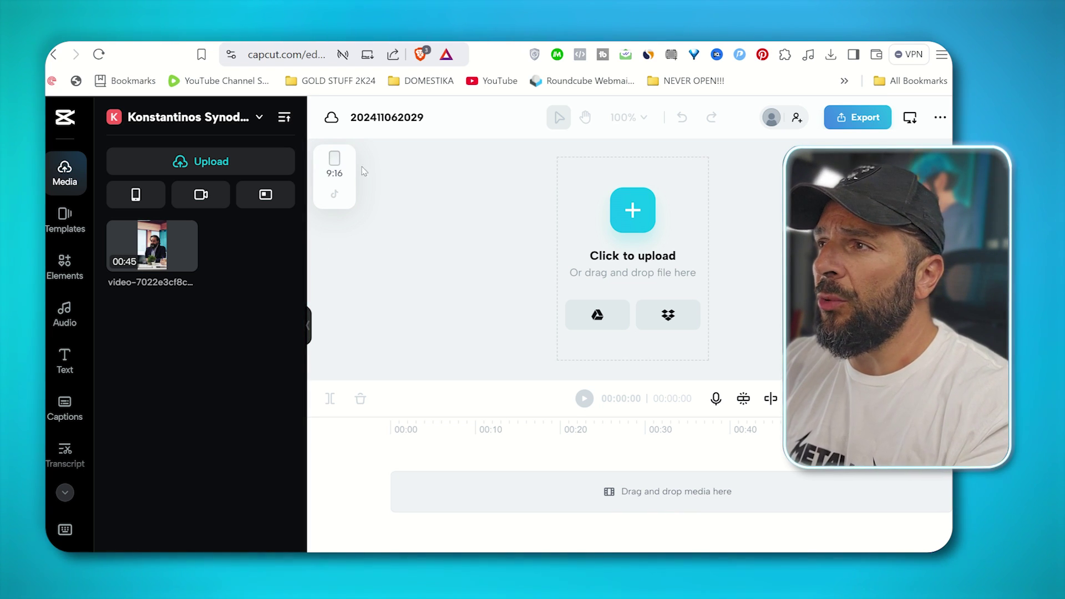
Change the CapCut canvas from 9:16 to 16:9 for YouTube
{"action": "left_click", "coordinate": [335, 180]}
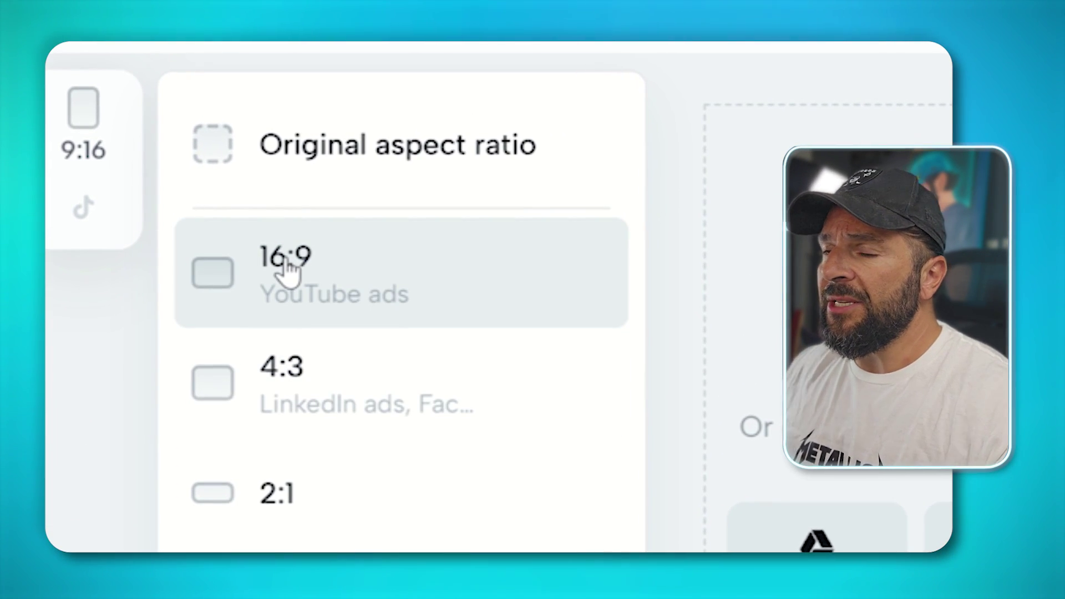
{"action": "left_click", "coordinate": [339, 244]}
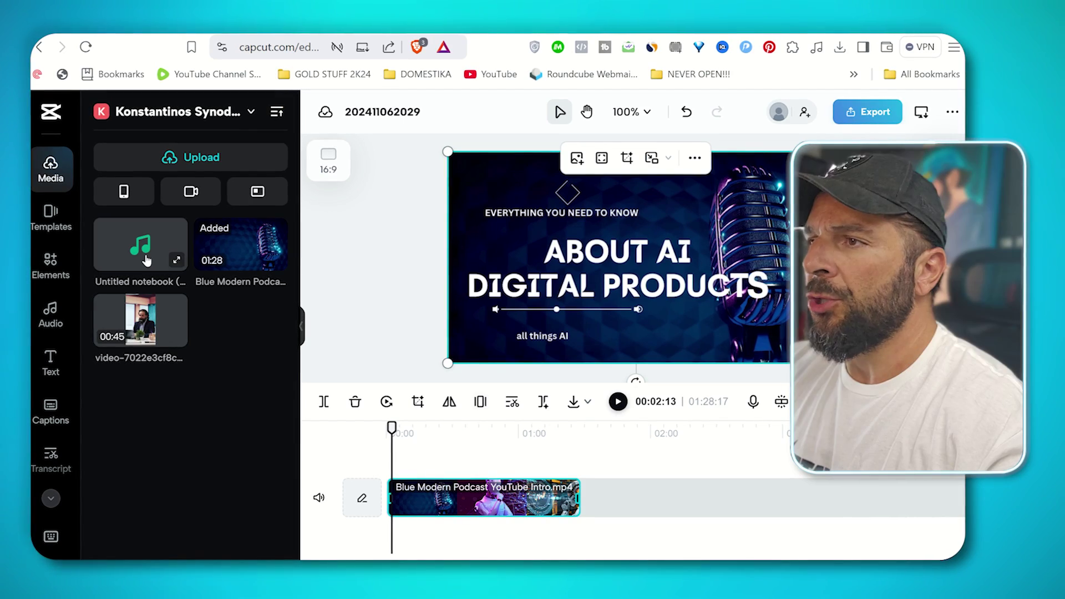
Place Untitled notebook (2).wav on the timeline beneath the intro video and pause playback
{"action": "left_click_drag", "start_coordinate": [142, 257], "coordinate": [413, 535]}
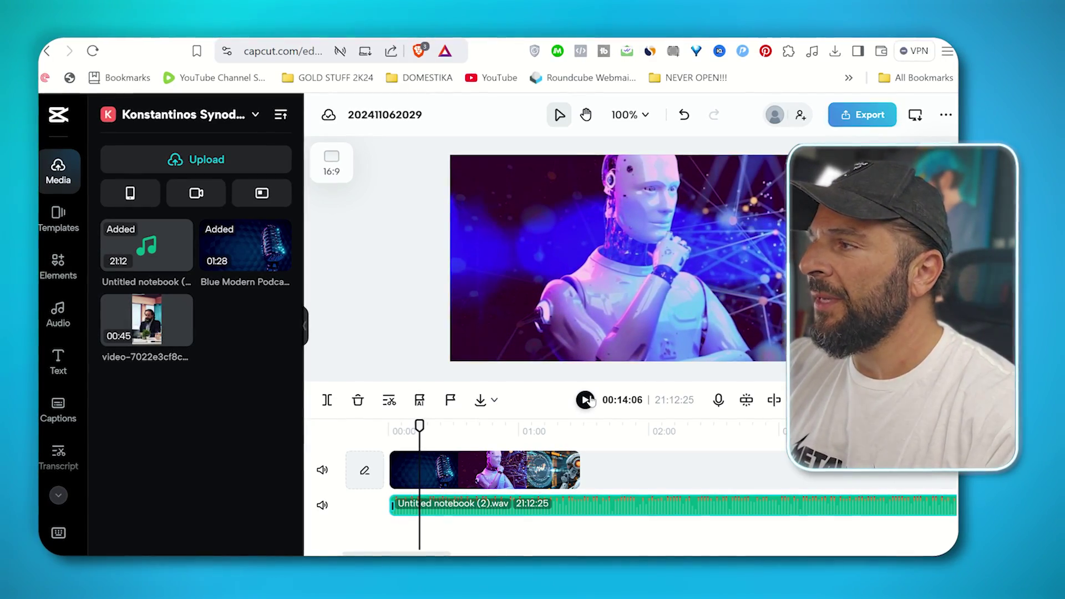
{"action": "key", "text": "space"}
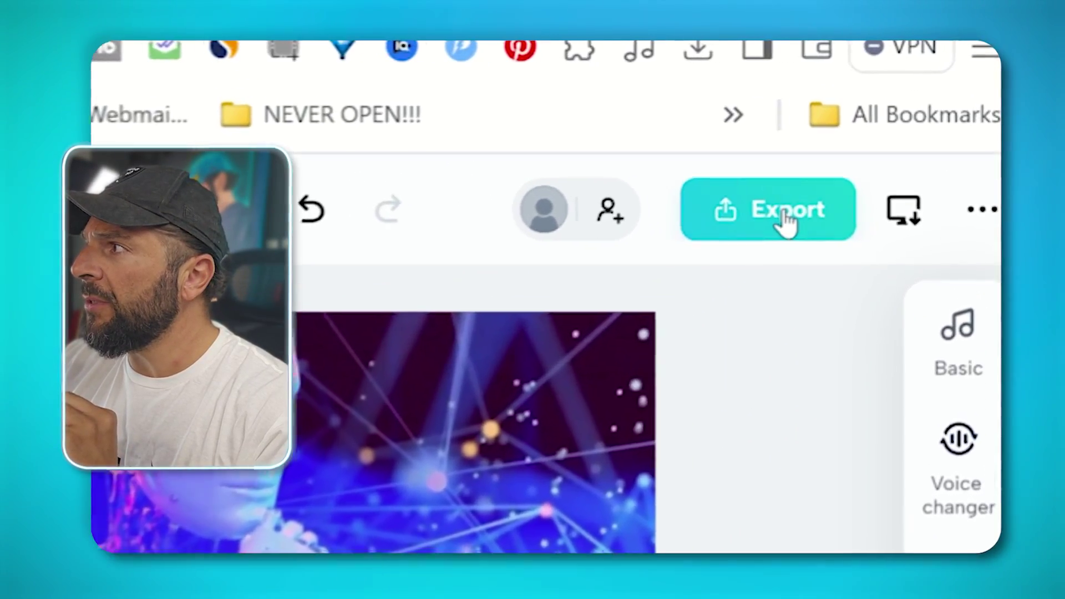
Export the finished podcast video from CapCut
{"action": "left_click", "coordinate": [903, 122]}
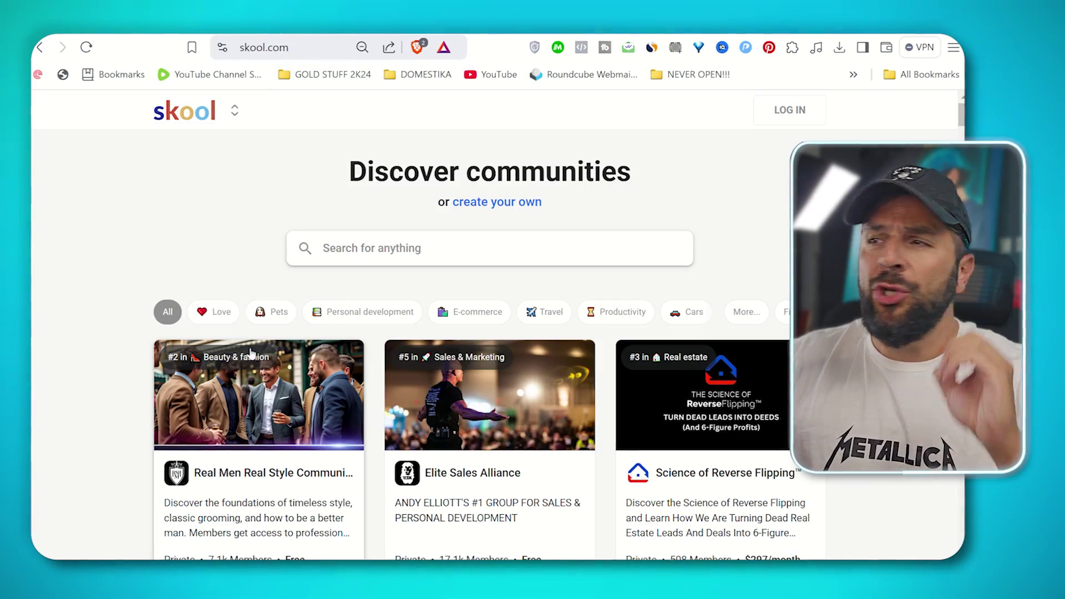
{"action": "scroll", "coordinate": [328, 257], "scroll_direction": "down", "scroll_amount": 4}
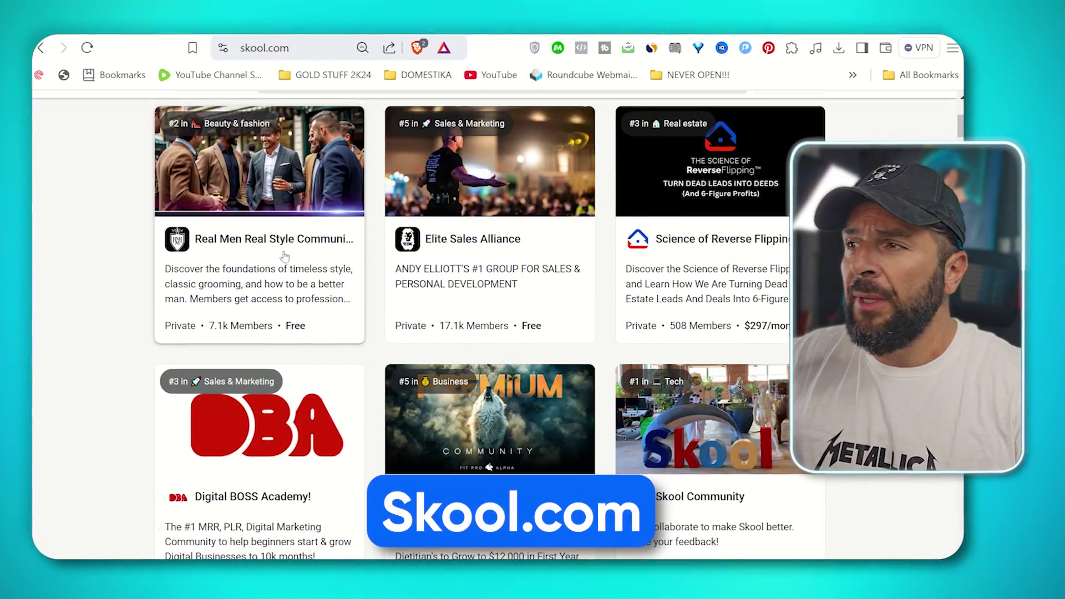
{"action": "scroll", "coordinate": [334, 298], "scroll_direction": "down", "scroll_amount": 3}
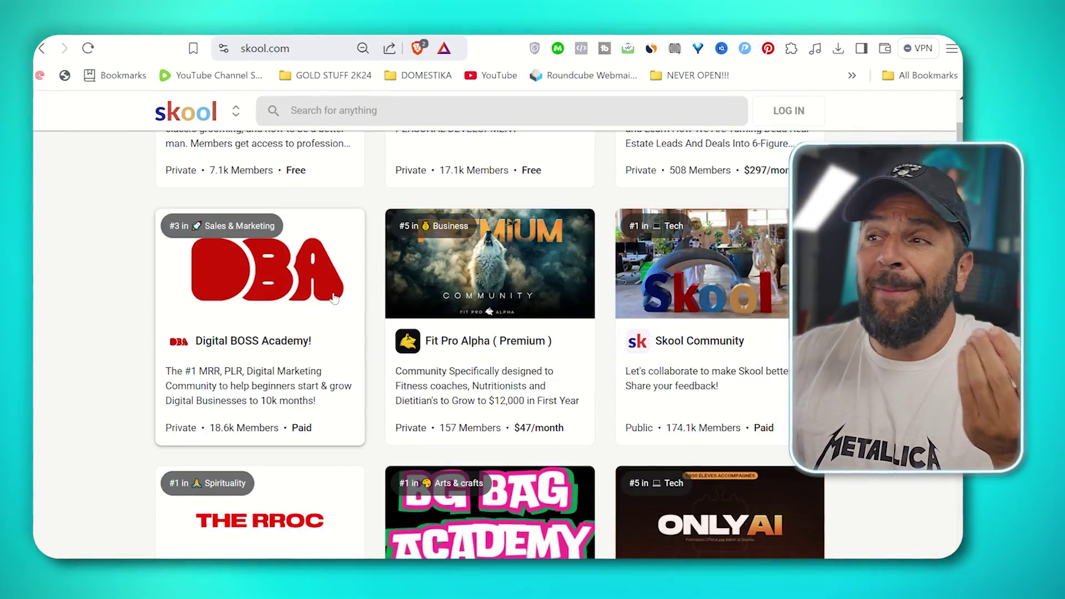
{"action": "scroll", "coordinate": [334, 298], "scroll_direction": "down", "scroll_amount": 3}
{"action": "scroll", "coordinate": [330, 296], "scroll_direction": "down", "scroll_amount": 3}
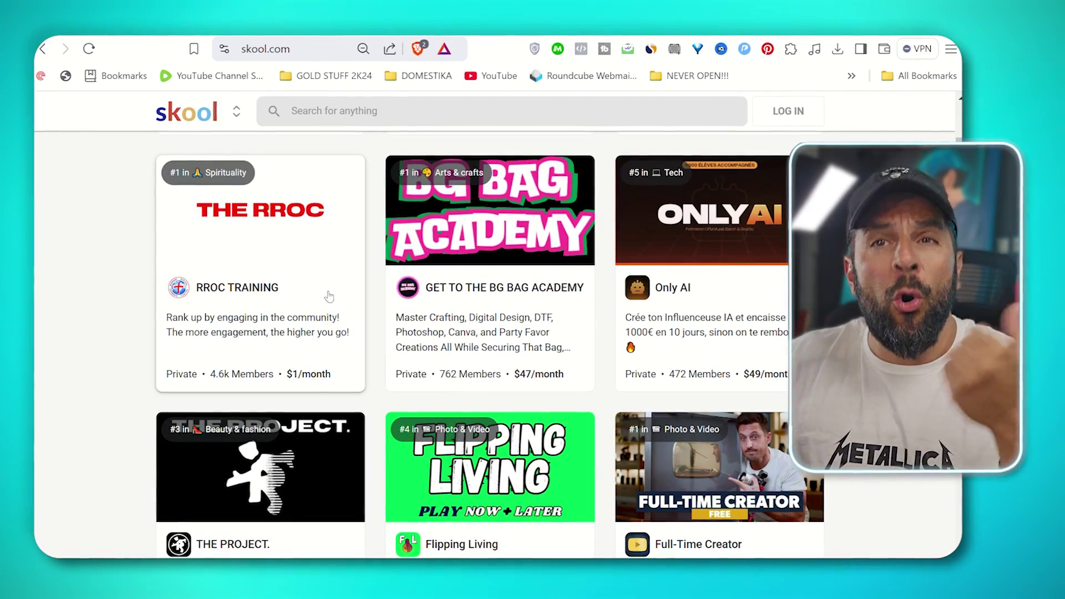
{"action": "scroll", "coordinate": [355, 286], "scroll_direction": "down", "scroll_amount": 3}
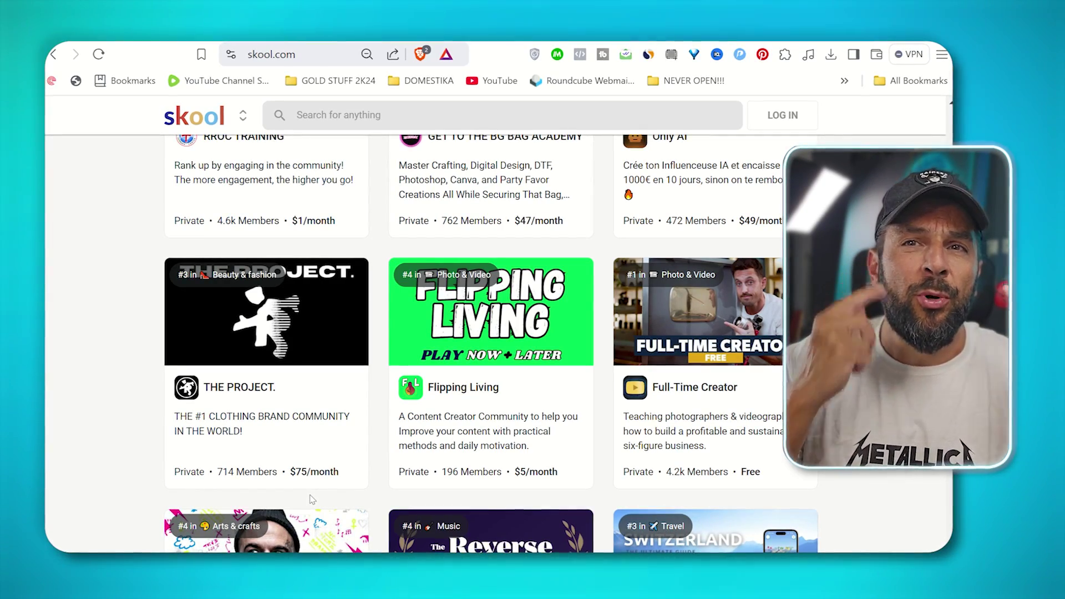
{"action": "scroll", "coordinate": [311, 499], "scroll_direction": "down", "scroll_amount": 3}
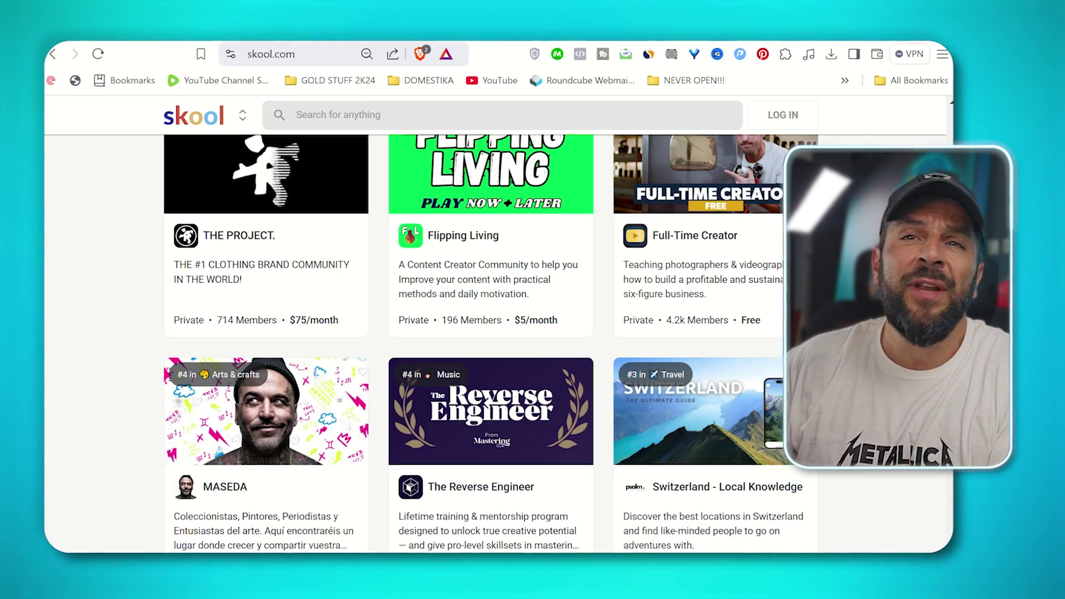
{"action": "scroll", "coordinate": [436, 278], "scroll_direction": "up", "scroll_amount": 10}
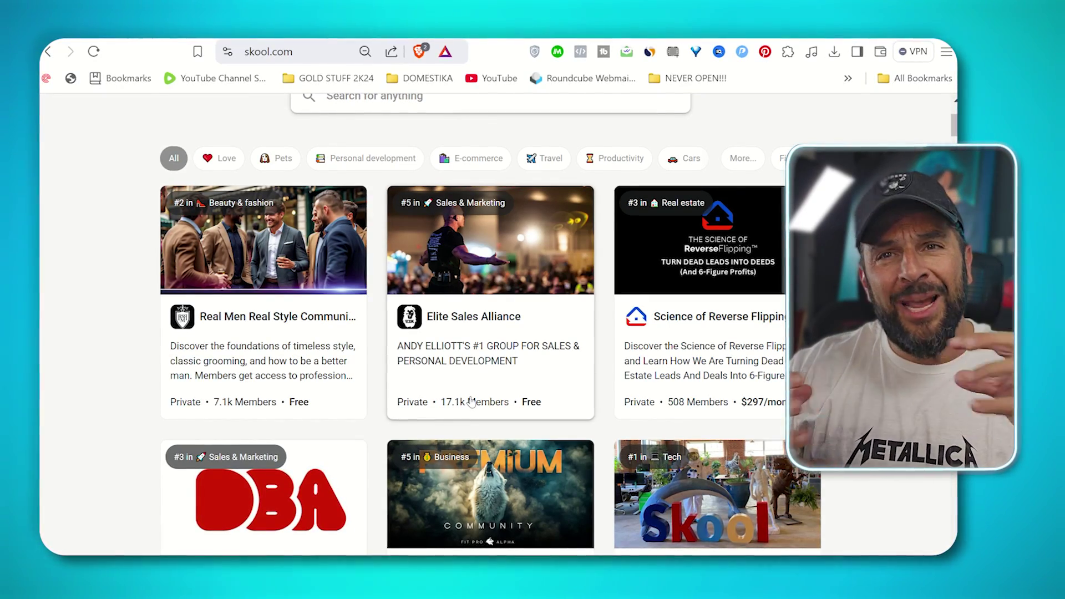
{"action": "scroll", "coordinate": [282, 316], "scroll_direction": "down", "scroll_amount": 4}
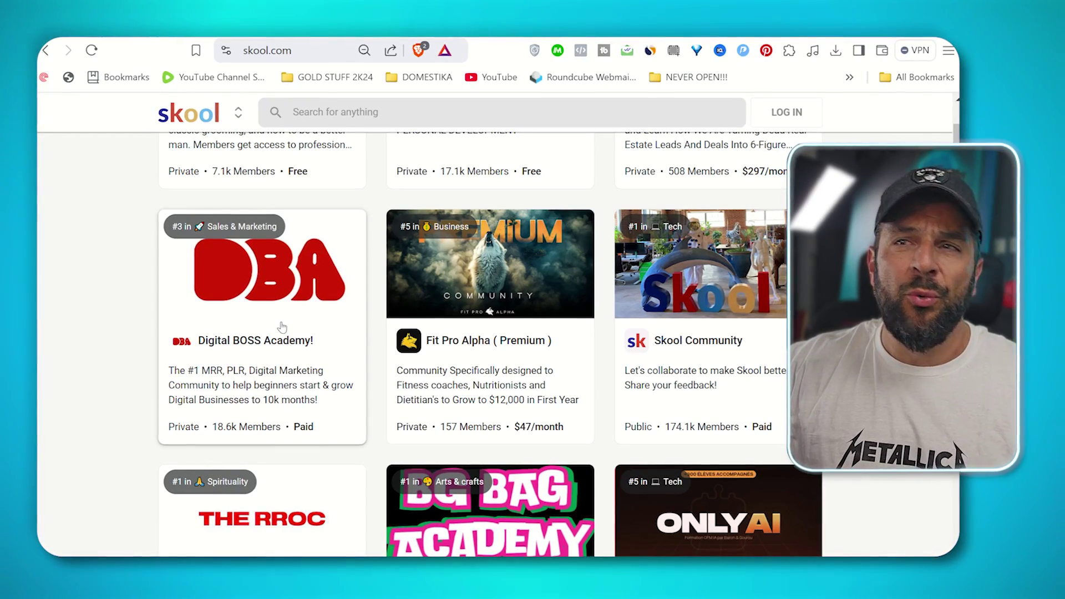
{"action": "scroll", "coordinate": [283, 327], "scroll_direction": "down", "scroll_amount": 3}
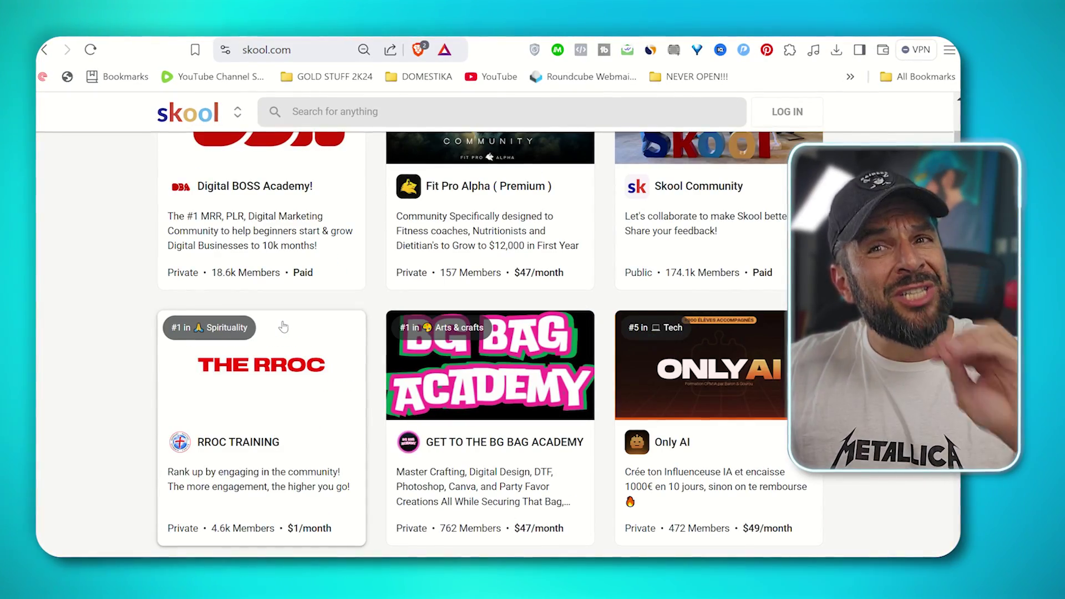
{"action": "scroll", "coordinate": [283, 331], "scroll_direction": "down", "scroll_amount": 1}
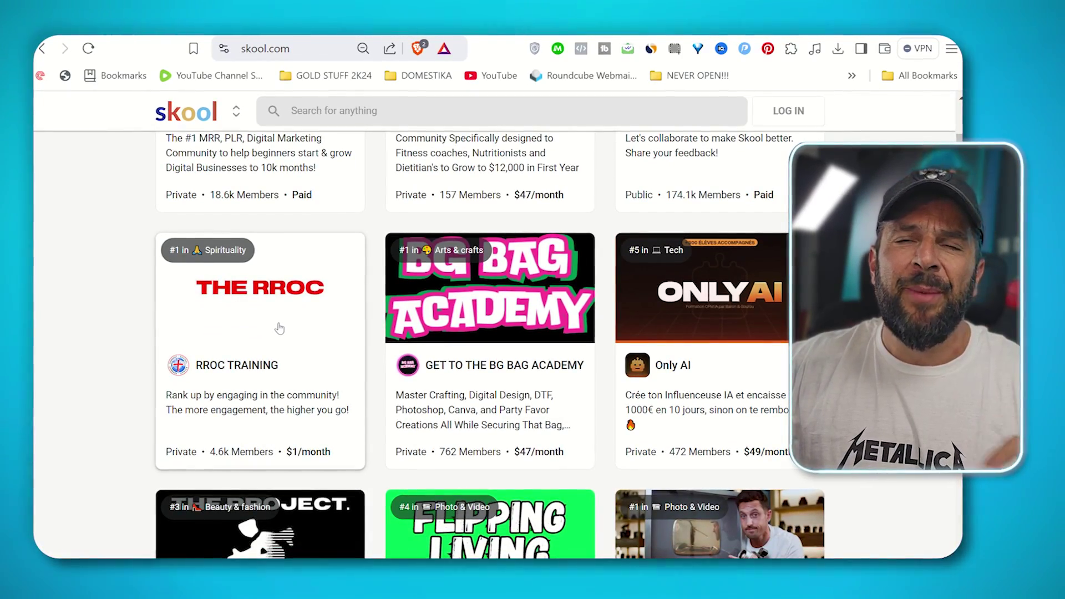
{"action": "scroll", "coordinate": [279, 331], "scroll_direction": "down", "scroll_amount": 10}
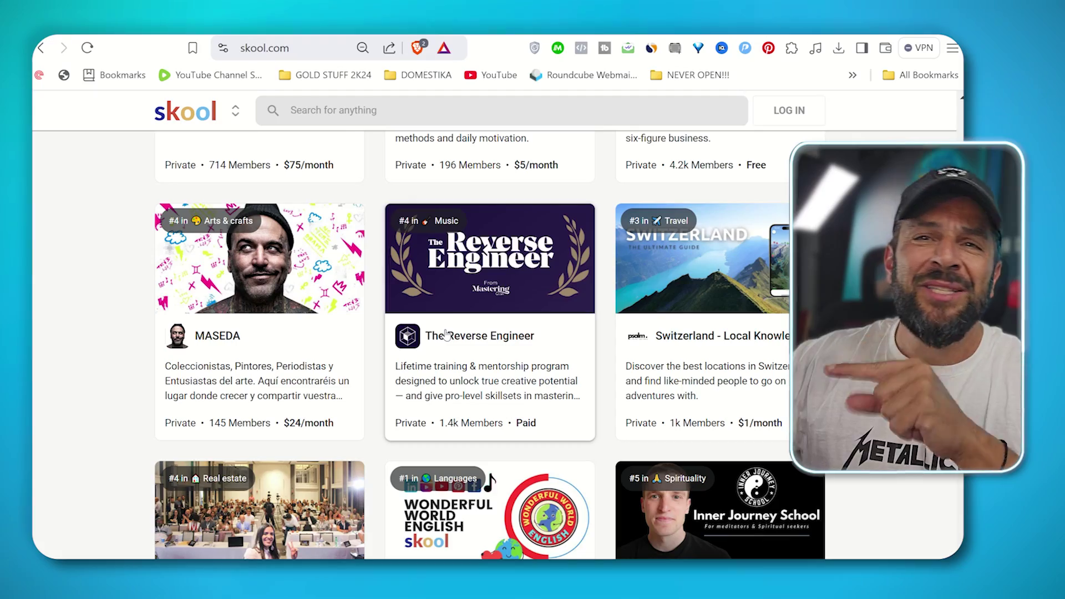
{"action": "scroll", "coordinate": [330, 357], "scroll_direction": "down", "scroll_amount": 5}
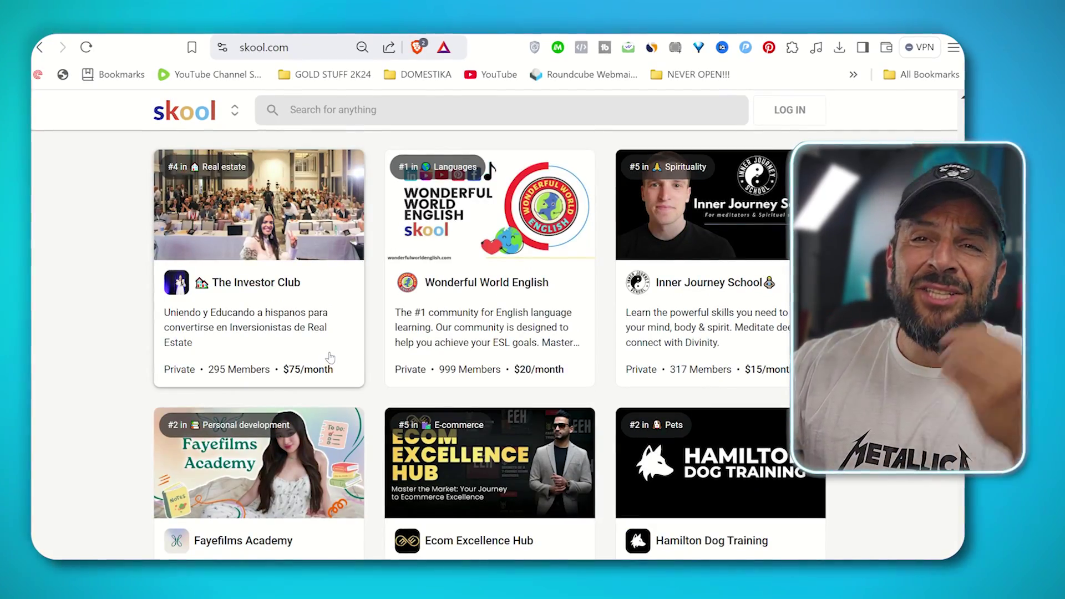
{"action": "scroll", "coordinate": [333, 355], "scroll_direction": "down", "scroll_amount": 4}
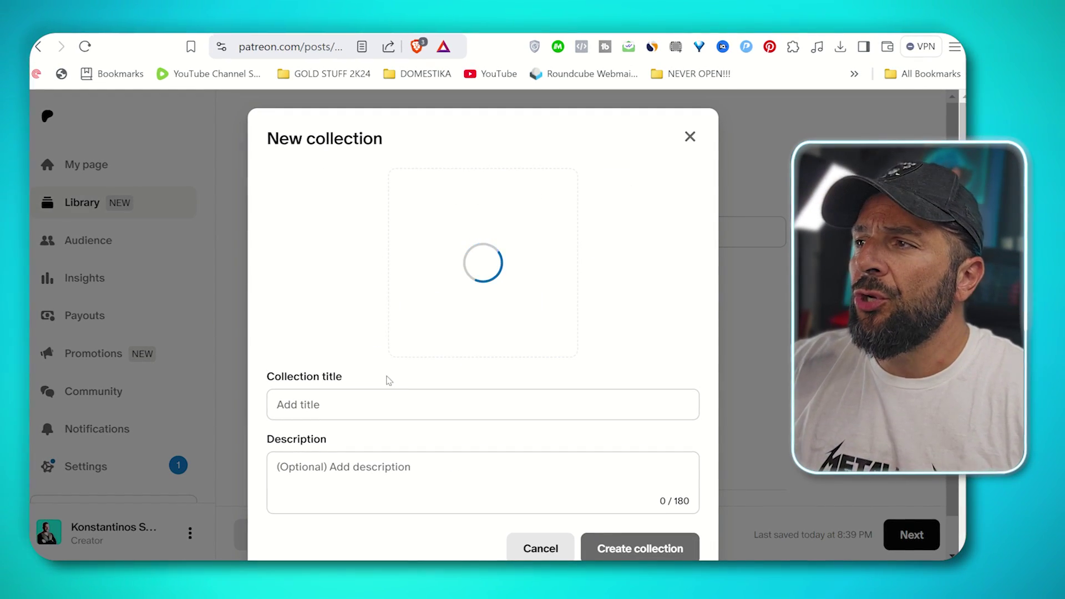
Create a Patreon collection titled 'AI INCOME IDEAS'
{"action": "left_click", "coordinate": [364, 403]}
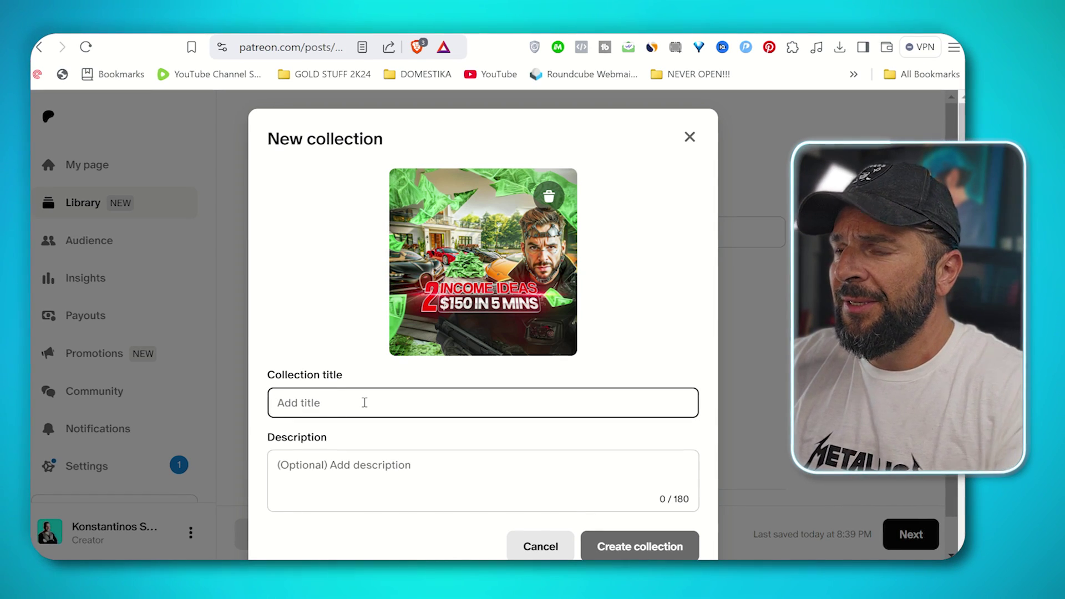
{"action": "type", "text": "AI INCOME IDEAS"}
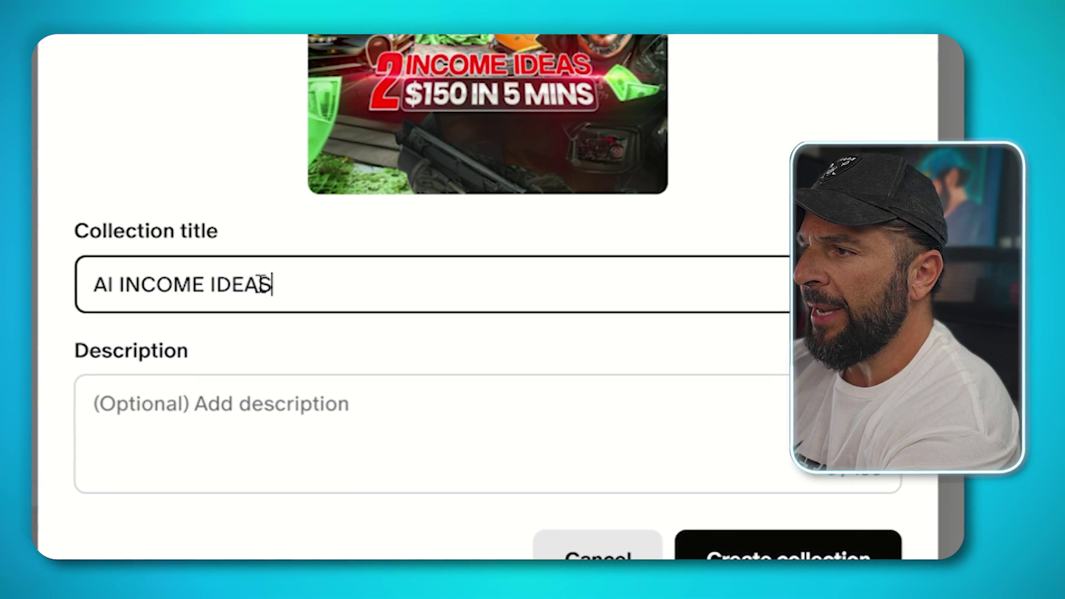
{"action": "left_click", "coordinate": [744, 557]}
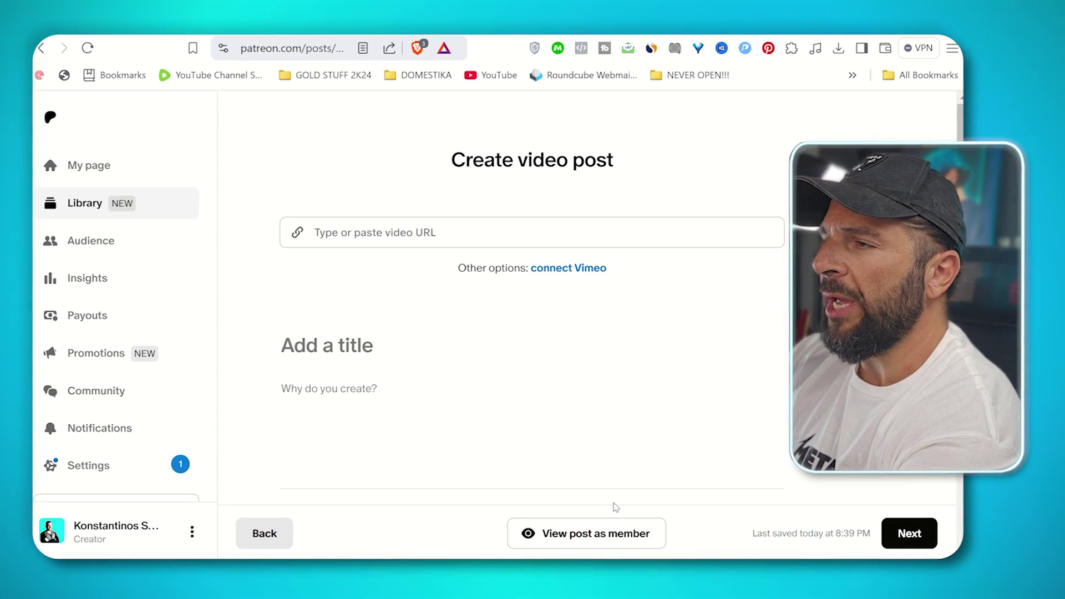
Scroll through the creator page's paid membership section
{"action": "scroll", "coordinate": [454, 332], "scroll_direction": "down", "scroll_amount": 2}
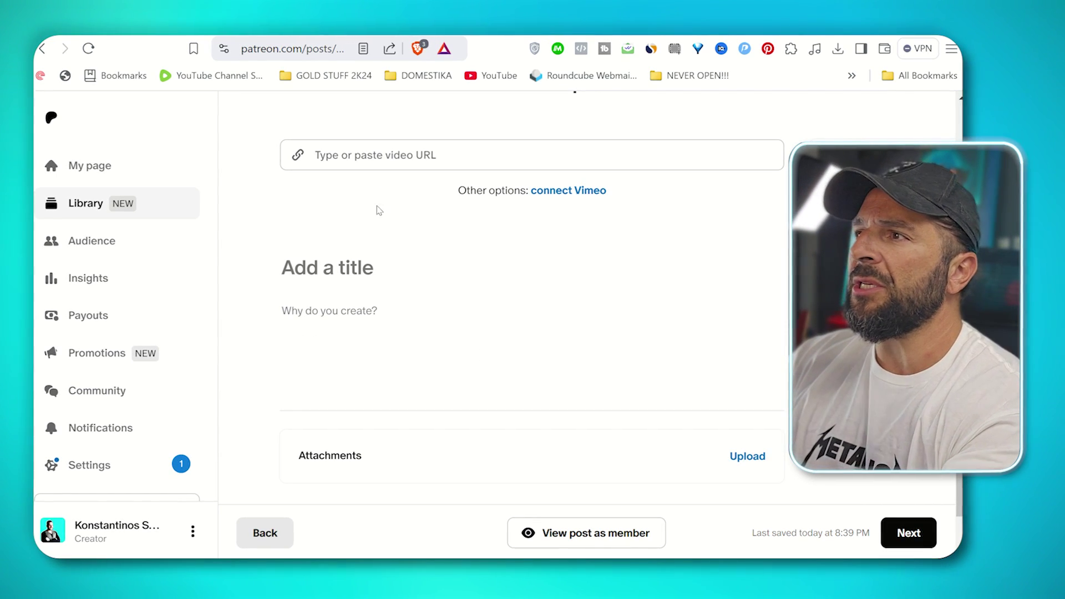
{"action": "scroll", "coordinate": [386, 428], "scroll_direction": "down", "scroll_amount": 1}
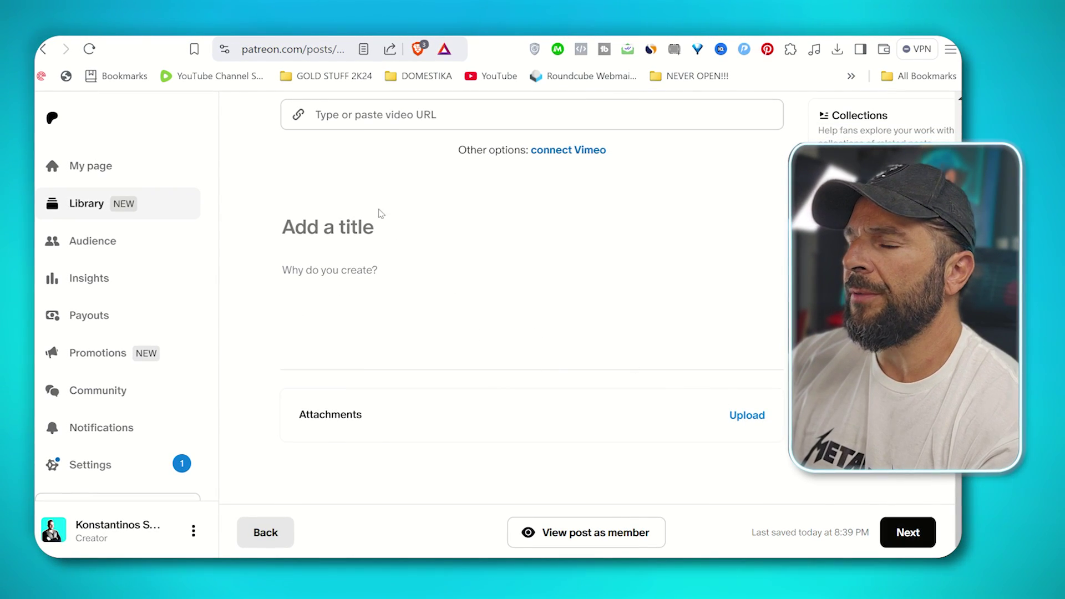
{"action": "scroll", "coordinate": [547, 347], "scroll_direction": "down", "scroll_amount": 1}
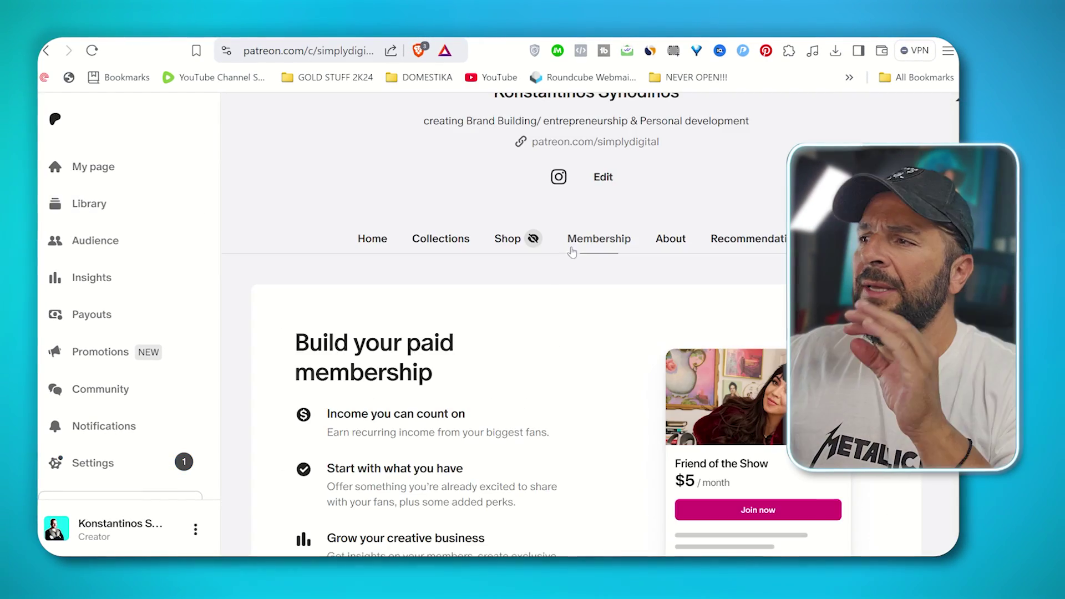
{"action": "scroll", "coordinate": [544, 281], "scroll_direction": "down", "scroll_amount": 3}
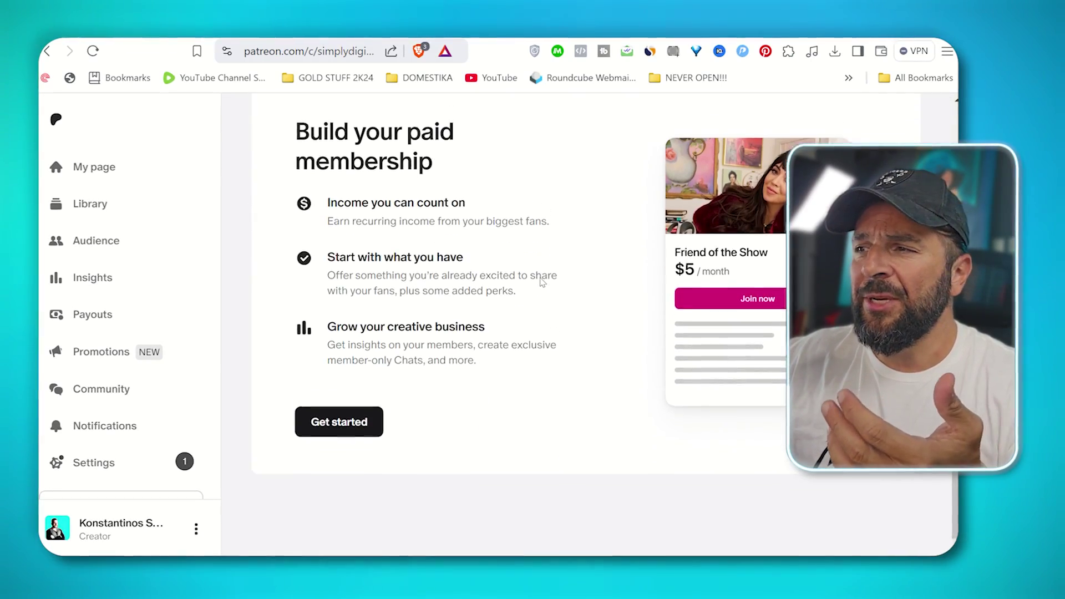
{"action": "scroll", "coordinate": [543, 282], "scroll_direction": "up", "scroll_amount": 2}
{"action": "scroll", "coordinate": [542, 281], "scroll_direction": "down", "scroll_amount": 1}
{"action": "scroll", "coordinate": [547, 283], "scroll_direction": "up", "scroll_amount": 5}
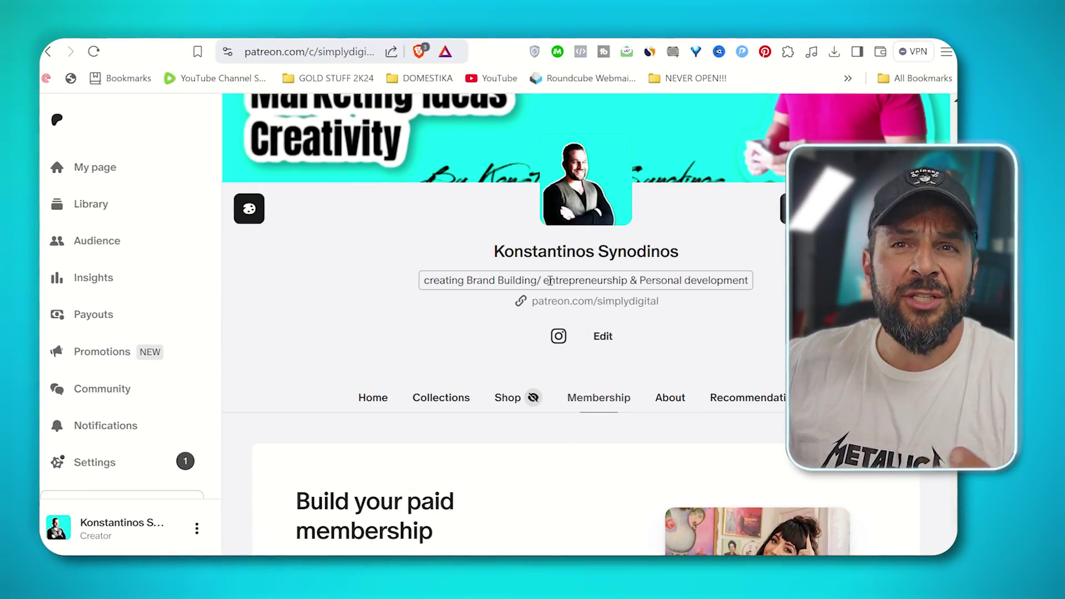
{"action": "scroll", "coordinate": [549, 280], "scroll_direction": "up", "scroll_amount": 3}
{"action": "scroll", "coordinate": [416, 327], "scroll_direction": "down", "scroll_amount": 8}
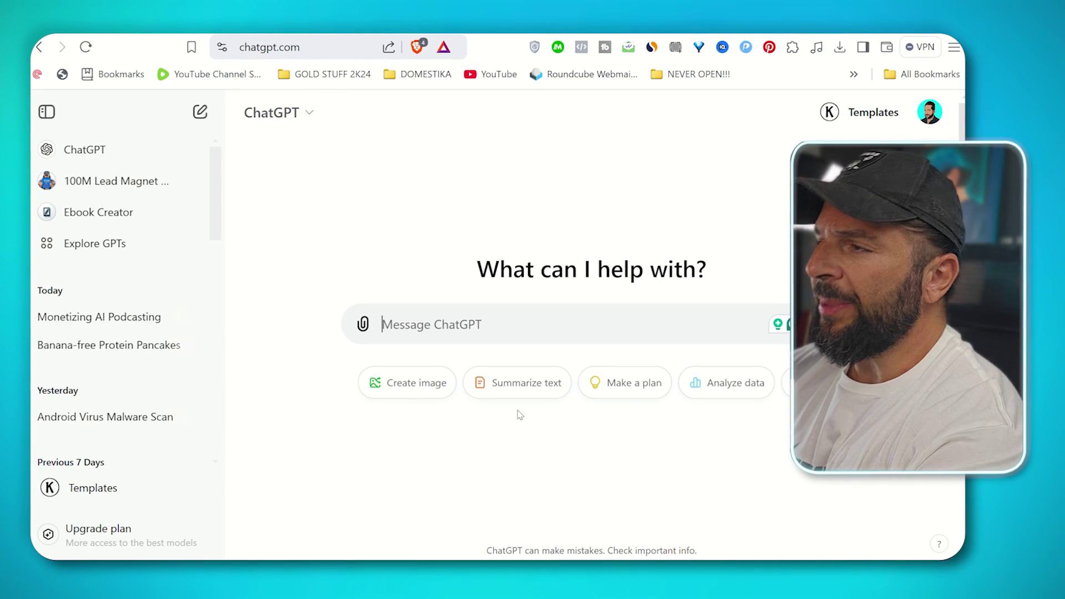
Ask ChatGPT for 5 trending course ideas in the niche of tech behind mobile
{"action": "type", "text": "cAN YOU"}
{"action": "key", "text": "BackSpace"}
{"action": "key", "text": "BackSpace"}
{"action": "key", "text": "BackSpace"}
{"action": "key", "text": "BackSpace"}
{"action": "key", "text": "BackSpace"}
{"action": "key", "text": "BackSpace"}
{"action": "key", "text": "BackSpace"}
{"action": "key", "text": "Caps_Lock"}
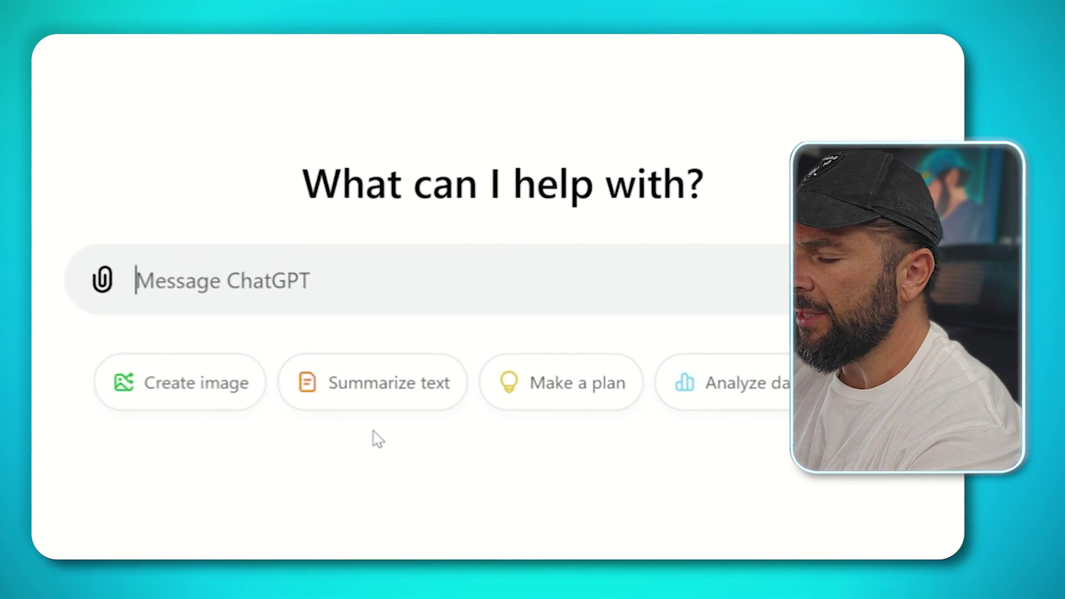
{"action": "type", "text": "ac"}
{"action": "type", "text": "an you give me 5"}
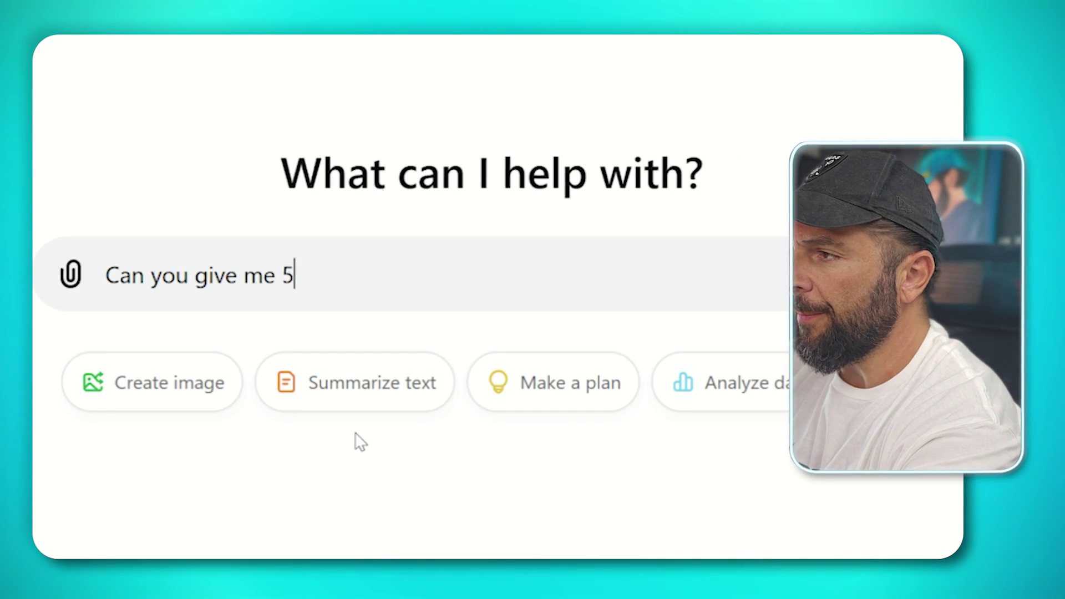
{"action": "type", "text": " ideas about trending courses in the nu"}
{"action": "key", "text": "BackSpace"}
{"action": "type", "text": "i"}
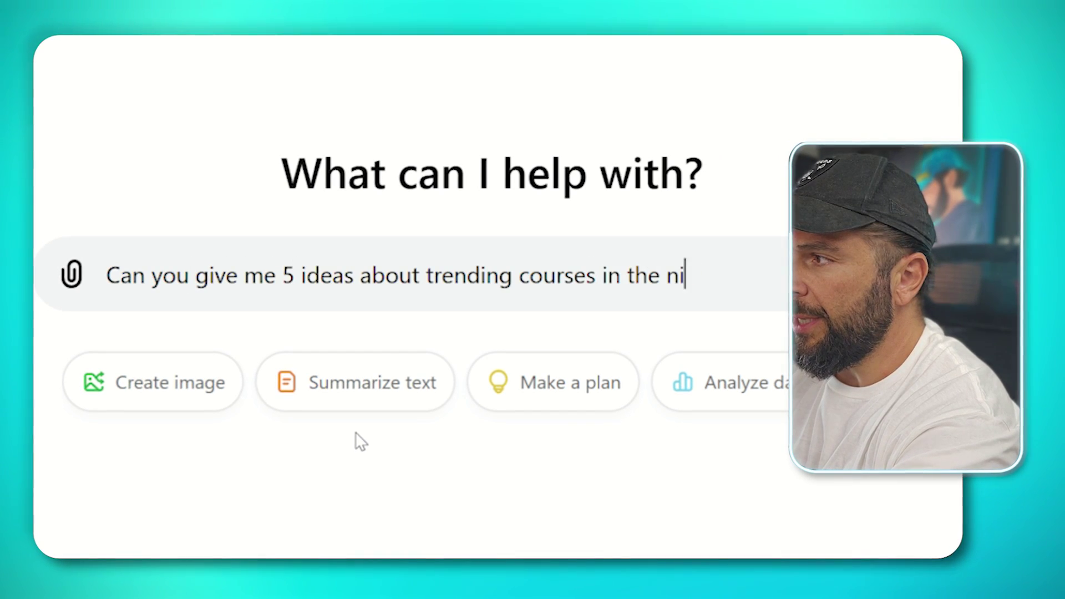
{"action": "type", "text": "che of tech behind autom"}
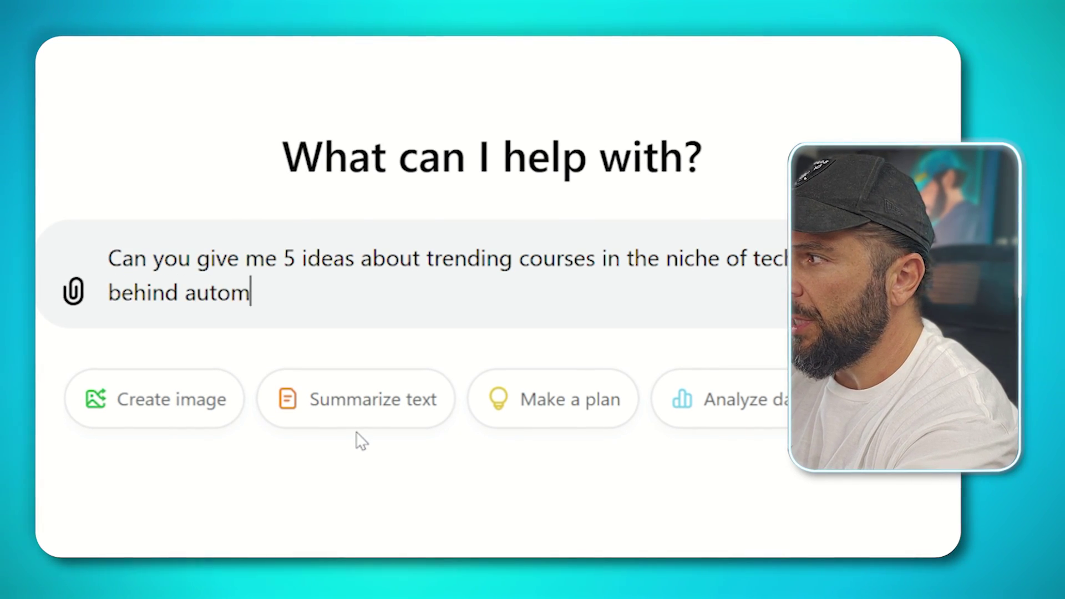
{"action": "key", "text": "BackSpace"}
{"action": "key", "text": "BackSpace"}
{"action": "key", "text": "BackSpace"}
{"action": "key", "text": "BackSpace"}
{"action": "type", "text": "mobil"}
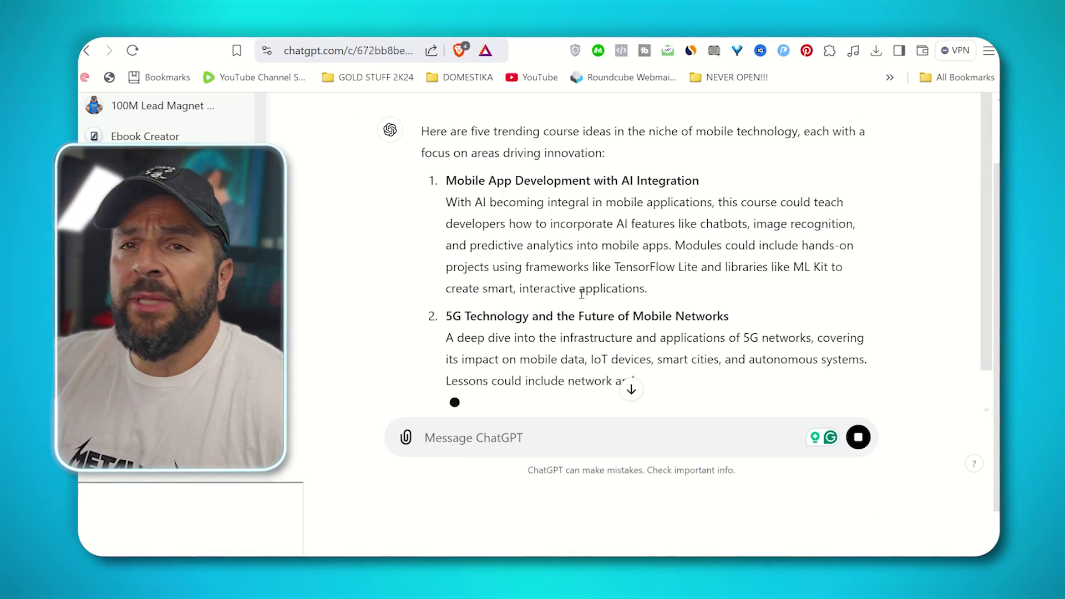
Read the reply and select the AR/VR mobile development course title
{"action": "scroll", "coordinate": [581, 293], "scroll_direction": "down", "scroll_amount": 3}
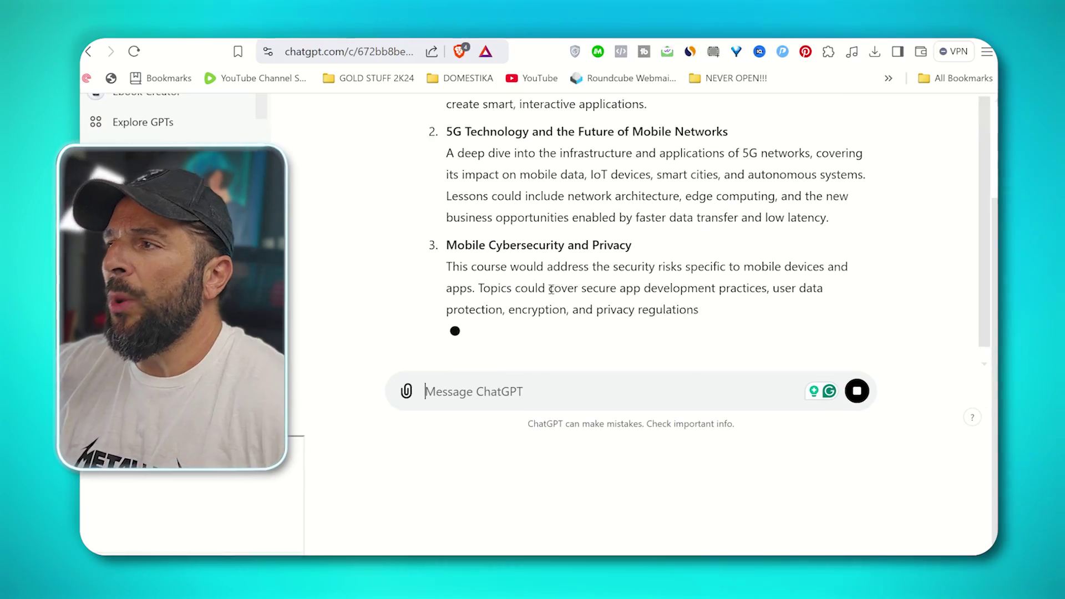
{"action": "scroll", "coordinate": [513, 205], "scroll_direction": "up", "scroll_amount": 1}
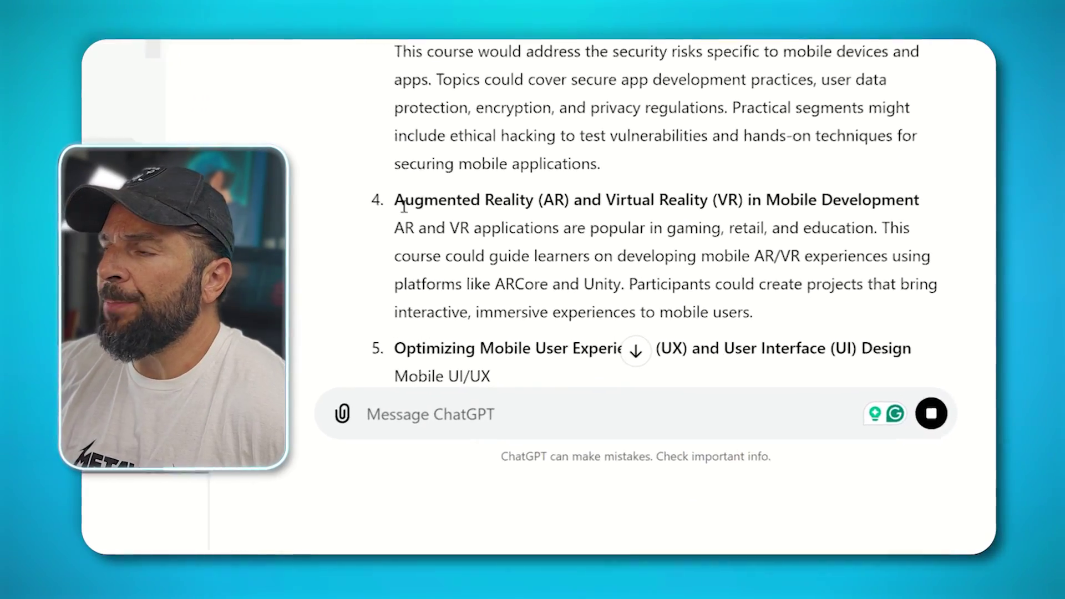
{"action": "left_click_drag", "start_coordinate": [446, 304], "coordinate": [554, 316]}
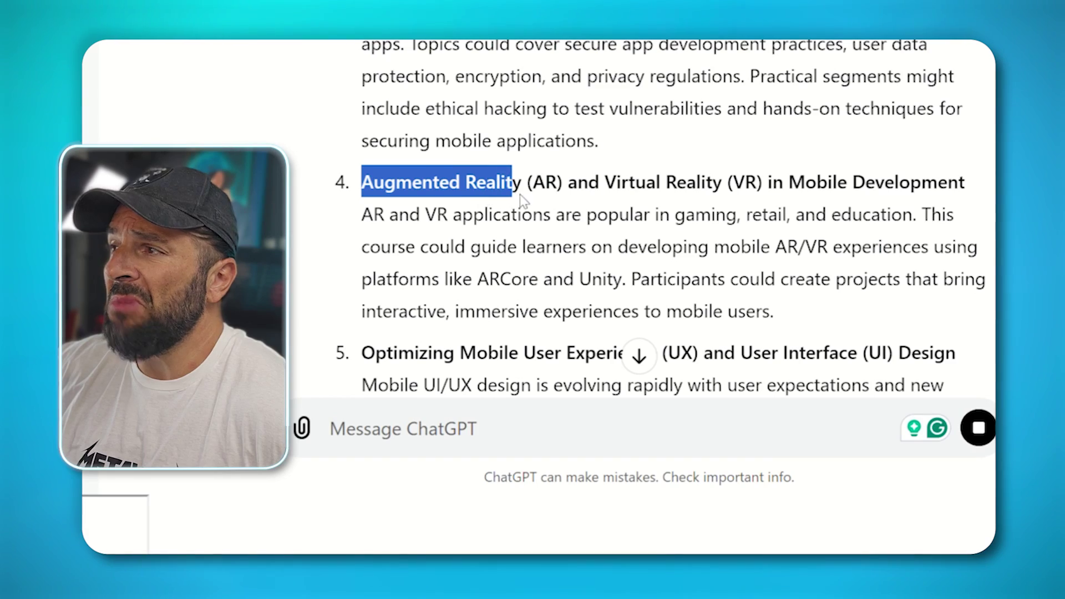
{"action": "left_click_drag", "start_coordinate": [521, 201], "coordinate": [993, 192]}
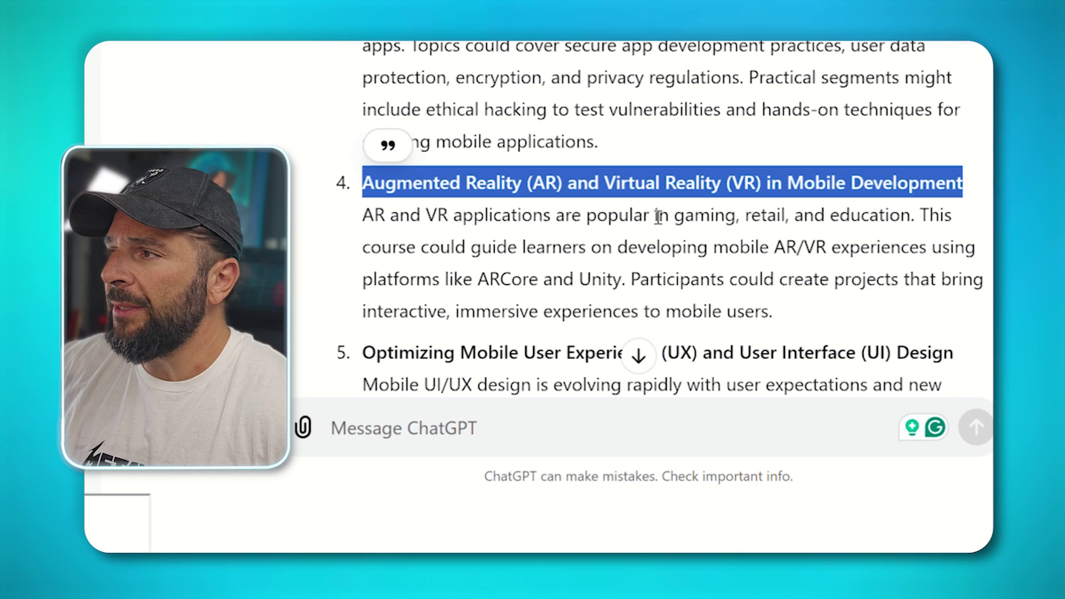
{"action": "scroll", "coordinate": [399, 359], "scroll_direction": "down", "scroll_amount": 1}
{"action": "scroll", "coordinate": [399, 366], "scroll_direction": "down", "scroll_amount": 4}
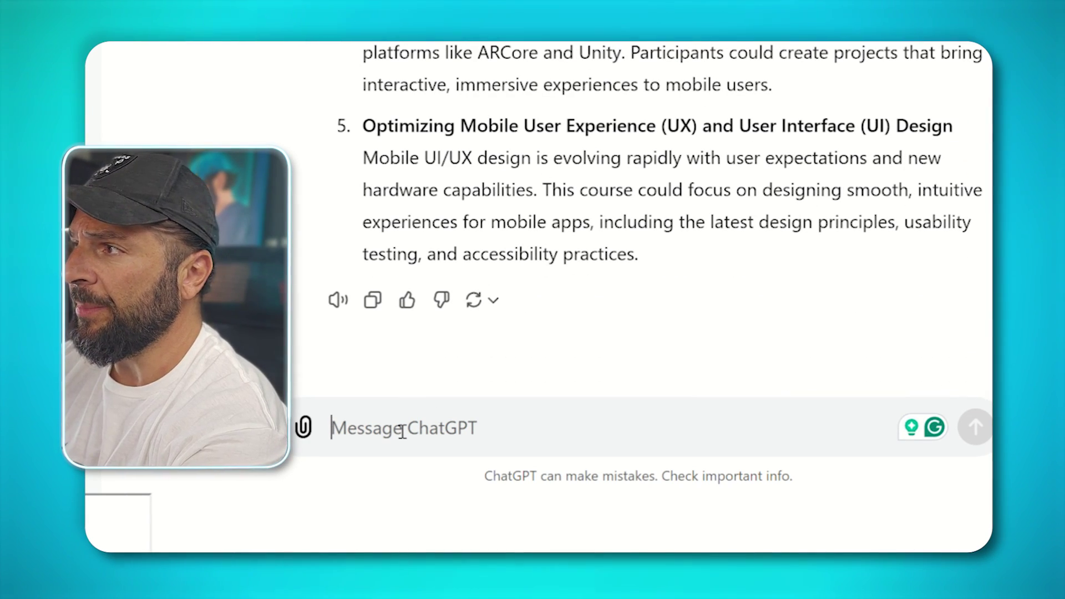
Request sections for the AR/VR course, then select the Evolution and Growth in Mobile topic
{"action": "left_click", "coordinate": [402, 432]}
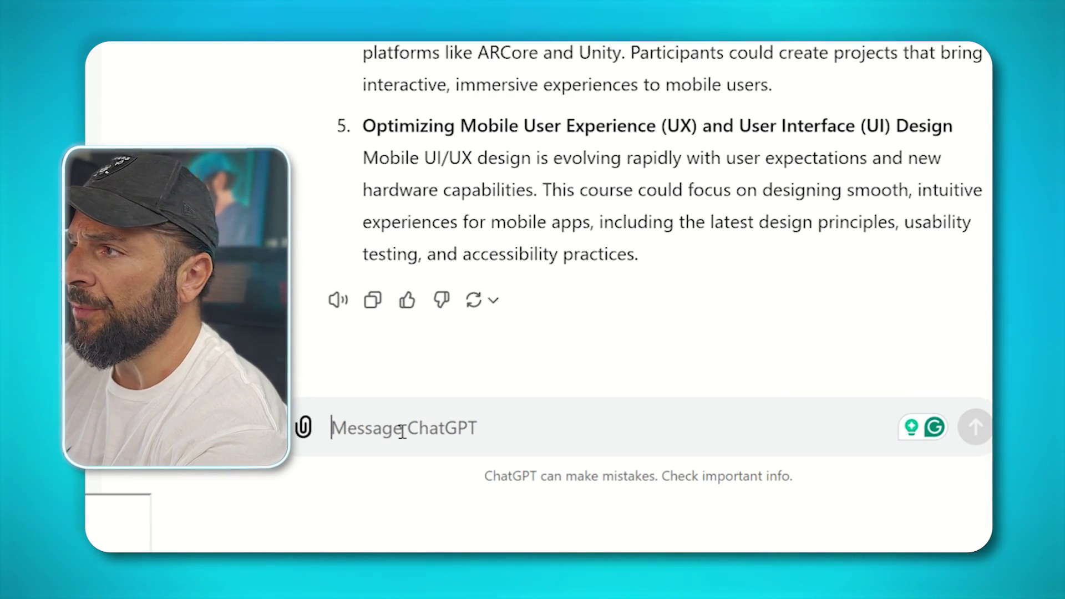
{"action": "type", "text": "can you generate fo"}
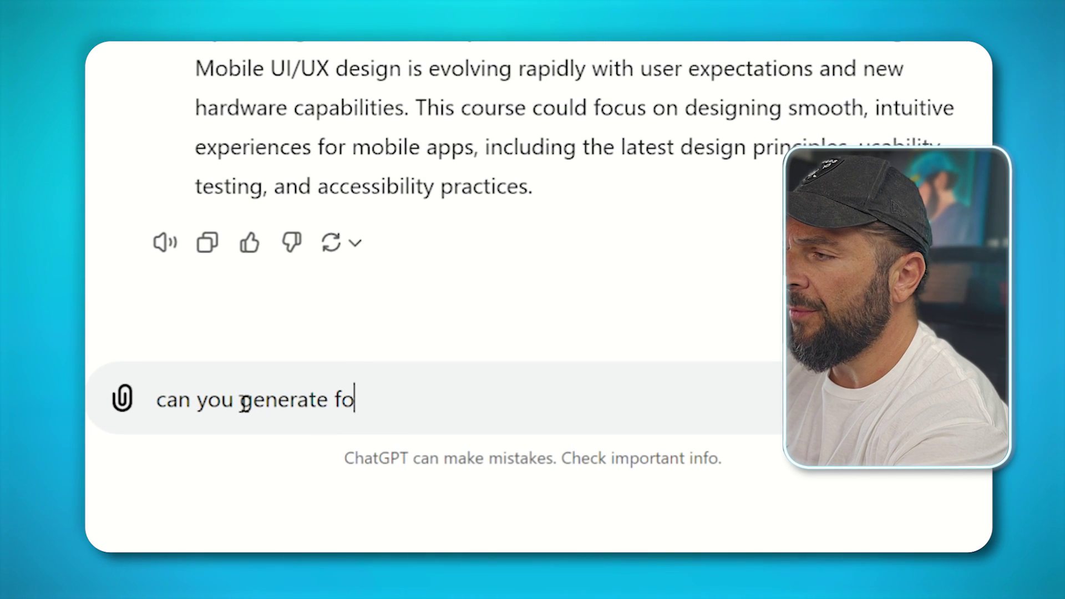
{"action": "type", "text": "r me the sections fort"}
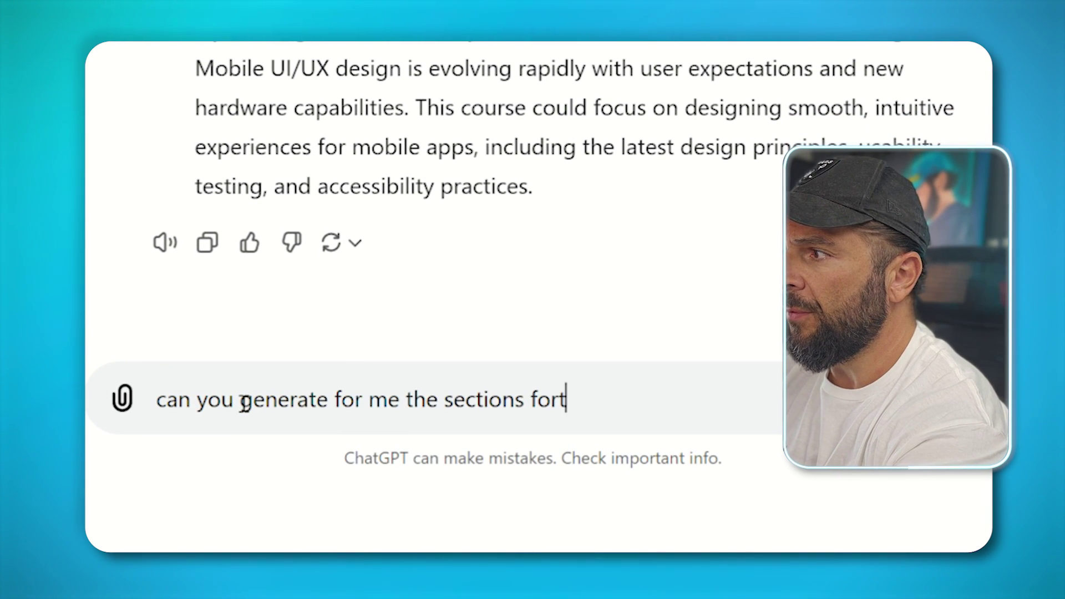
{"action": "type", "text": "his cour"}
{"action": "key", "text": "Return"}
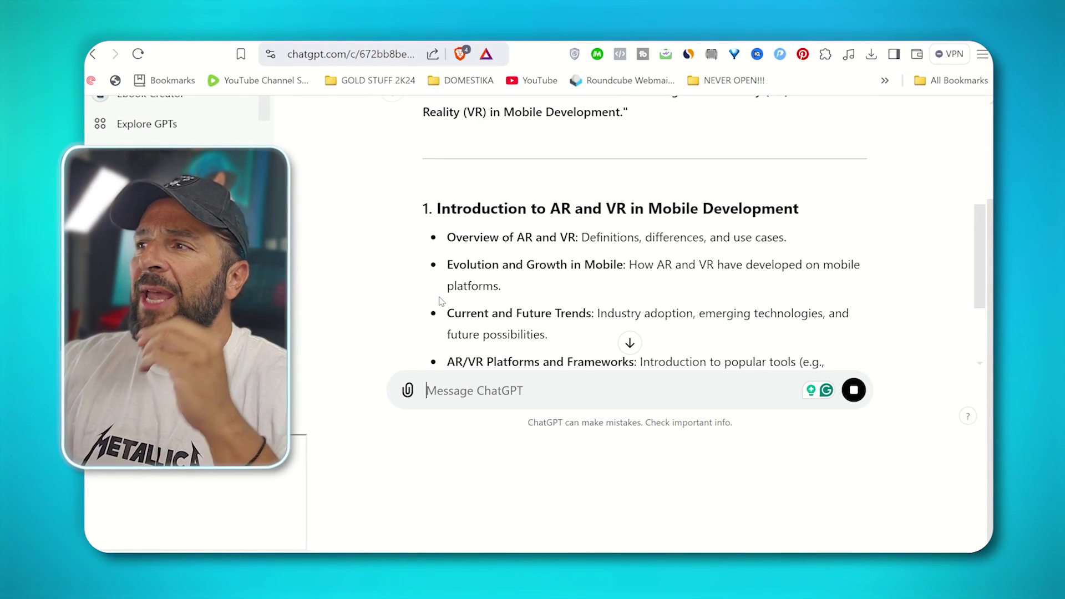
{"action": "scroll", "coordinate": [541, 272], "scroll_direction": "down", "scroll_amount": 2}
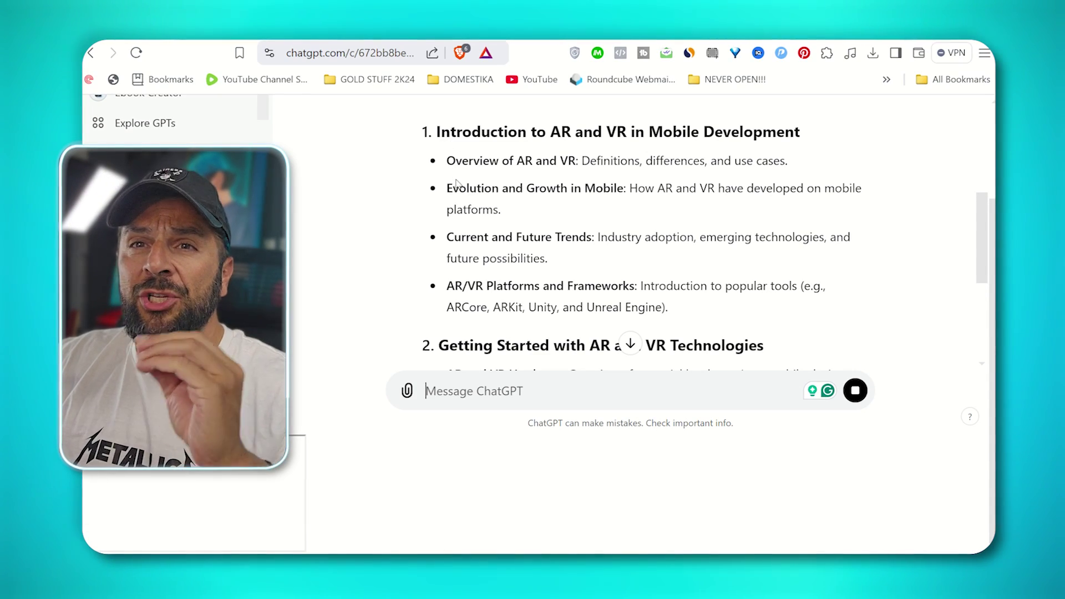
{"action": "left_click_drag", "start_coordinate": [447, 187], "coordinate": [624, 190]}
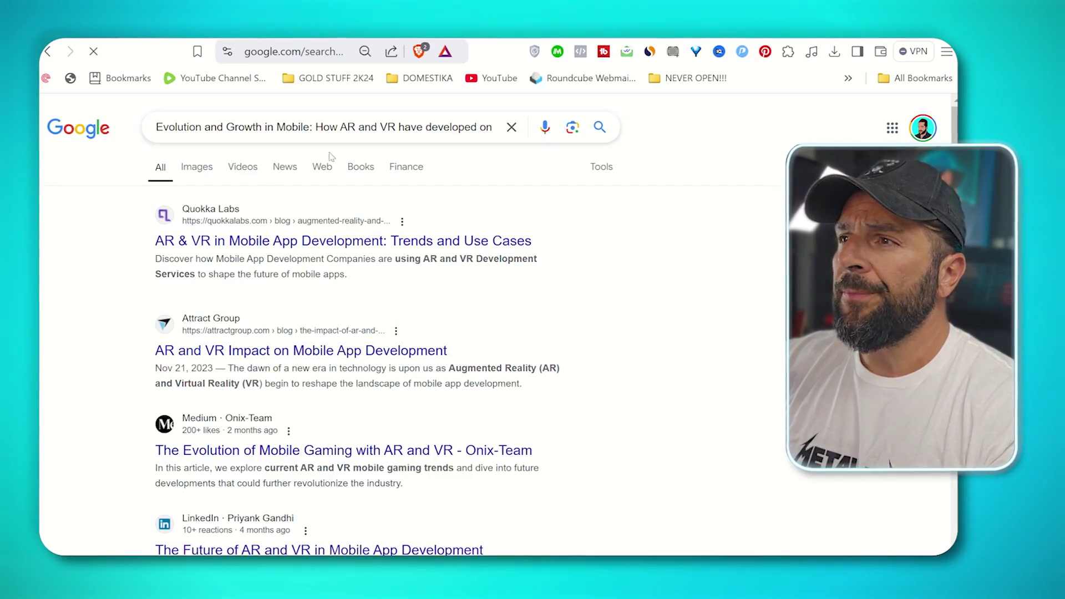
Open the Medium article on AR and VR mobile gaming, dismiss its sign-up overlay, then head to teachable.com
{"action": "scroll", "coordinate": [151, 324], "scroll_direction": "down", "scroll_amount": 3}
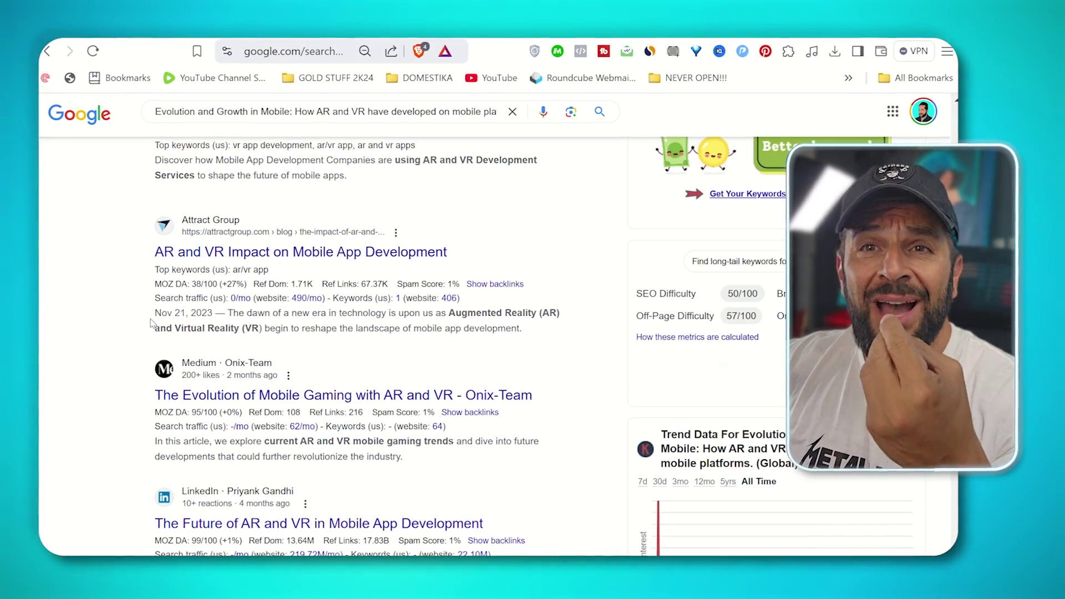
{"action": "left_click", "coordinate": [244, 396]}
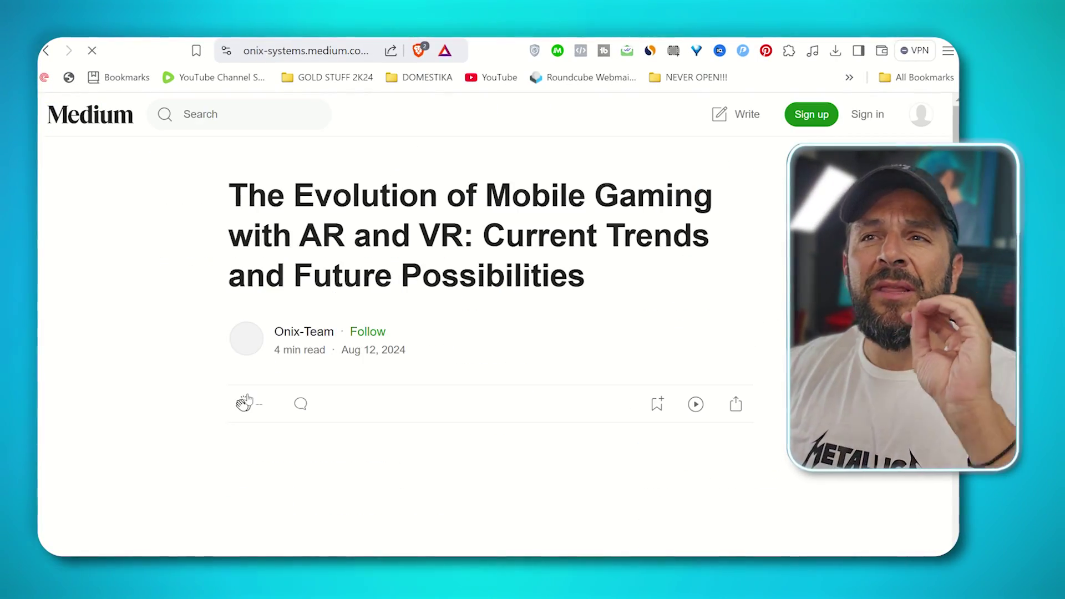
{"action": "left_click", "coordinate": [158, 200]}
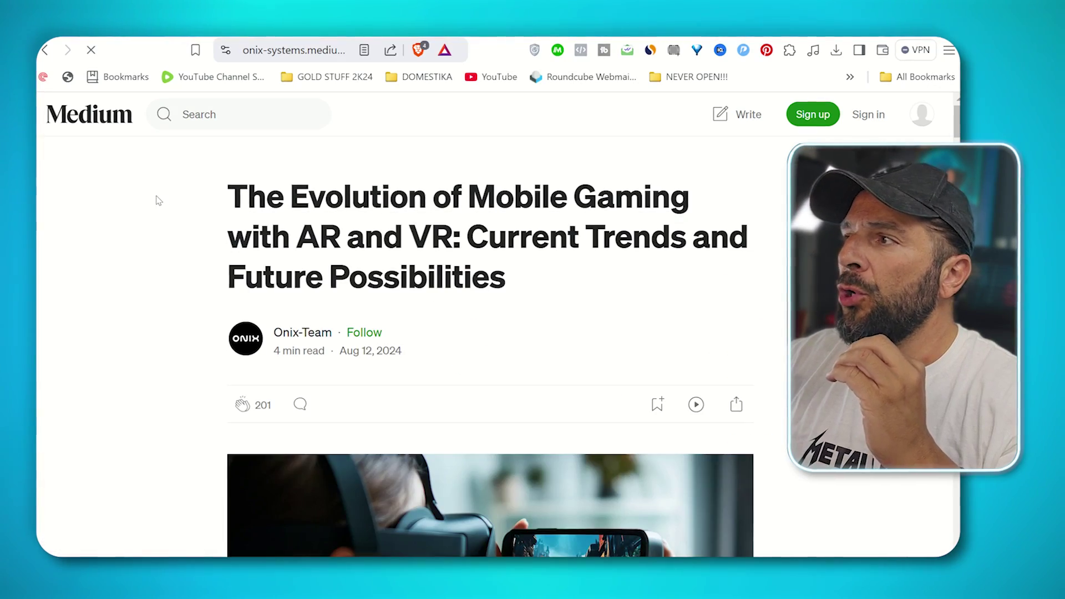
{"action": "scroll", "coordinate": [212, 220], "scroll_direction": "down", "scroll_amount": 10}
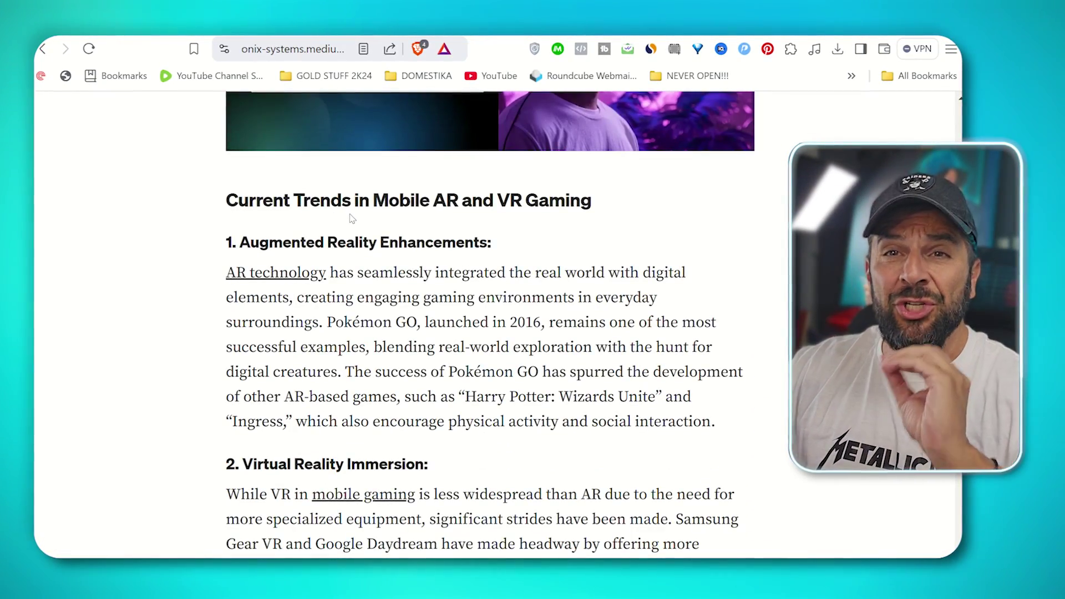
{"action": "left_click", "coordinate": [293, 48]}
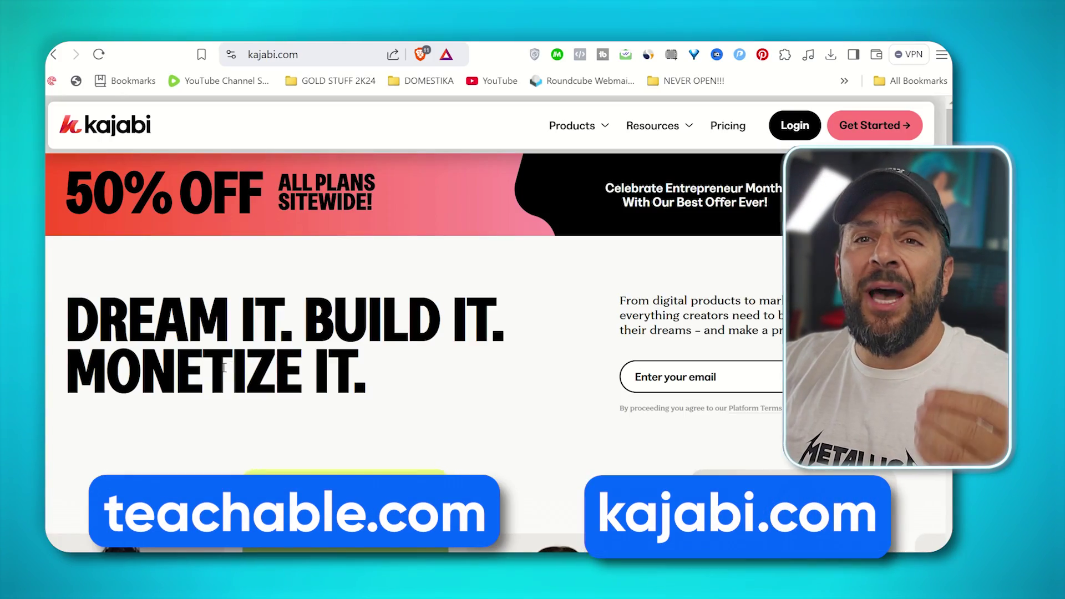
Scroll through Kajabi's homepage to review it as another course platform
{"action": "scroll", "coordinate": [224, 367], "scroll_direction": "down", "scroll_amount": 4}
{"action": "scroll", "coordinate": [224, 367], "scroll_direction": "up", "scroll_amount": 4}
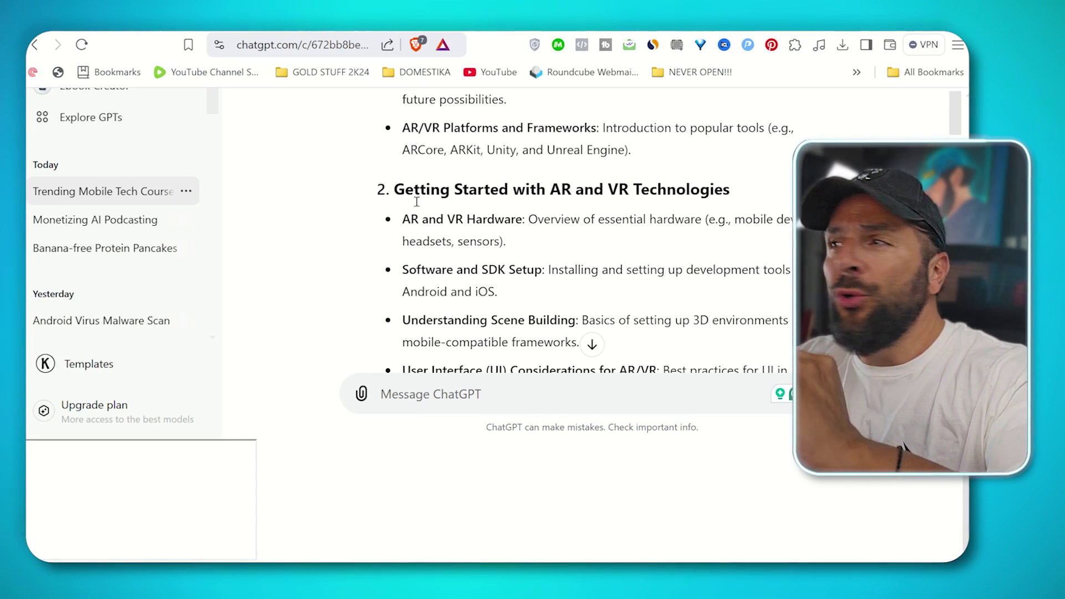
{"action": "scroll", "coordinate": [417, 202], "scroll_direction": "down", "scroll_amount": 3}
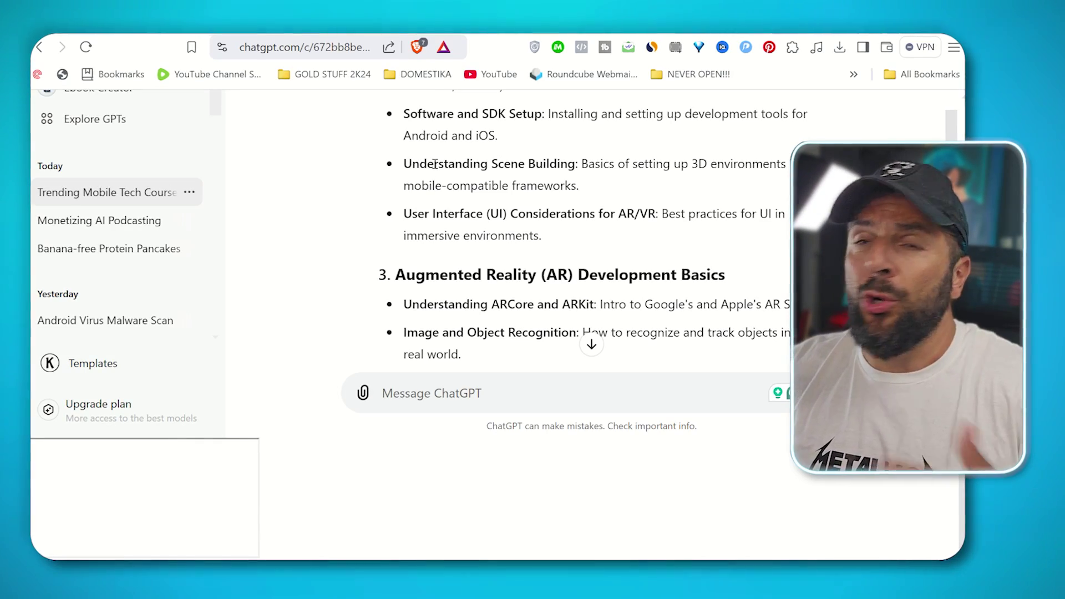
{"action": "scroll", "coordinate": [435, 164], "scroll_direction": "down", "scroll_amount": 5}
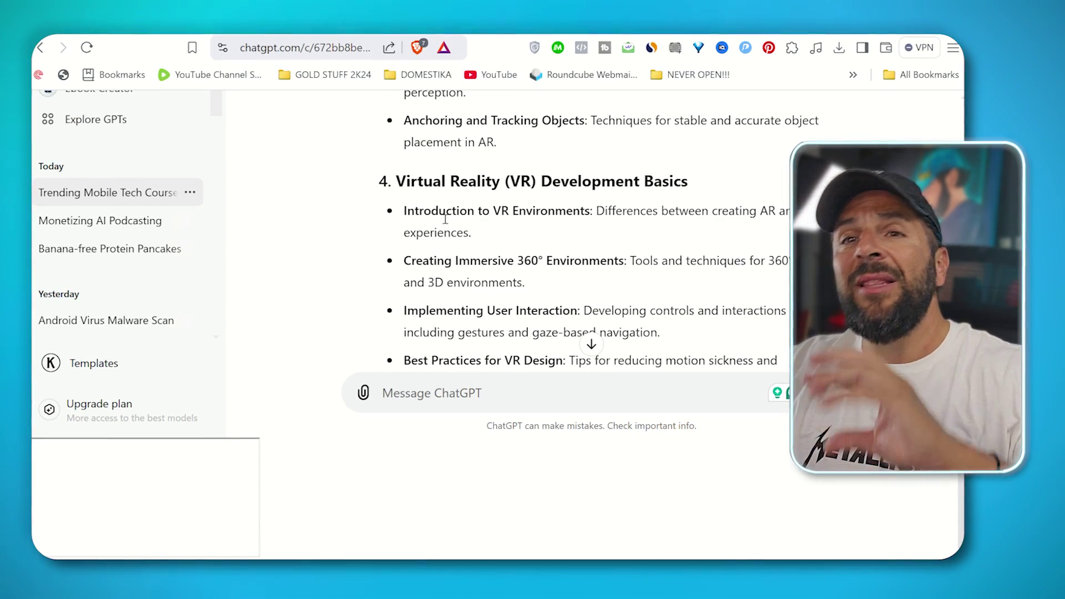
{"action": "scroll", "coordinate": [445, 219], "scroll_direction": "up", "scroll_amount": 6}
{"action": "scroll", "coordinate": [461, 210], "scroll_direction": "down", "scroll_amount": 6}
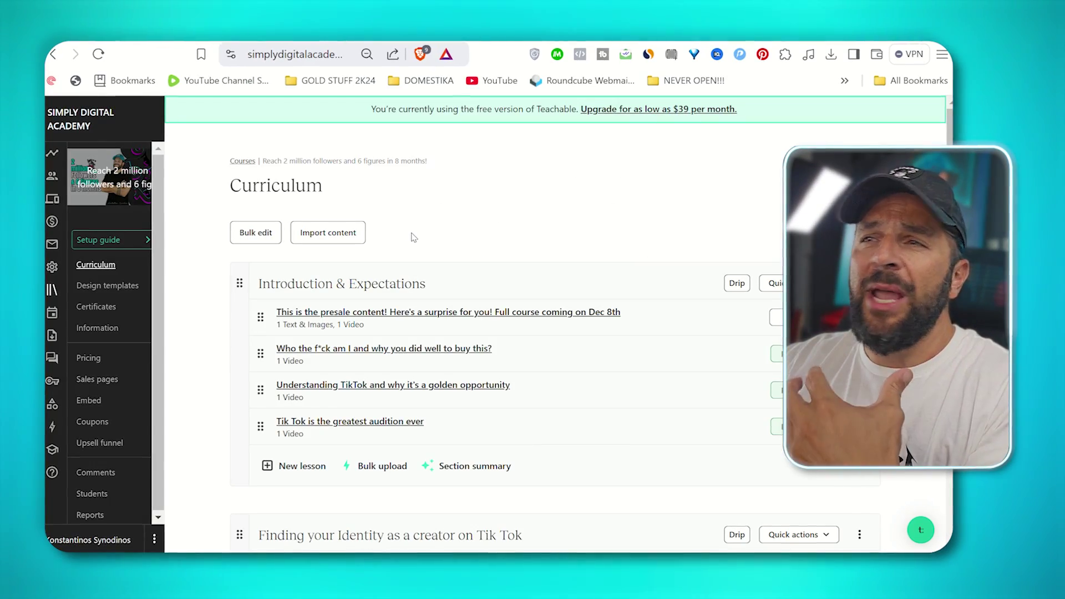
Find the second curriculum section and open the lesson 'Who are you? It's time to be yourself'
{"action": "scroll", "coordinate": [275, 201], "scroll_direction": "down", "scroll_amount": 2}
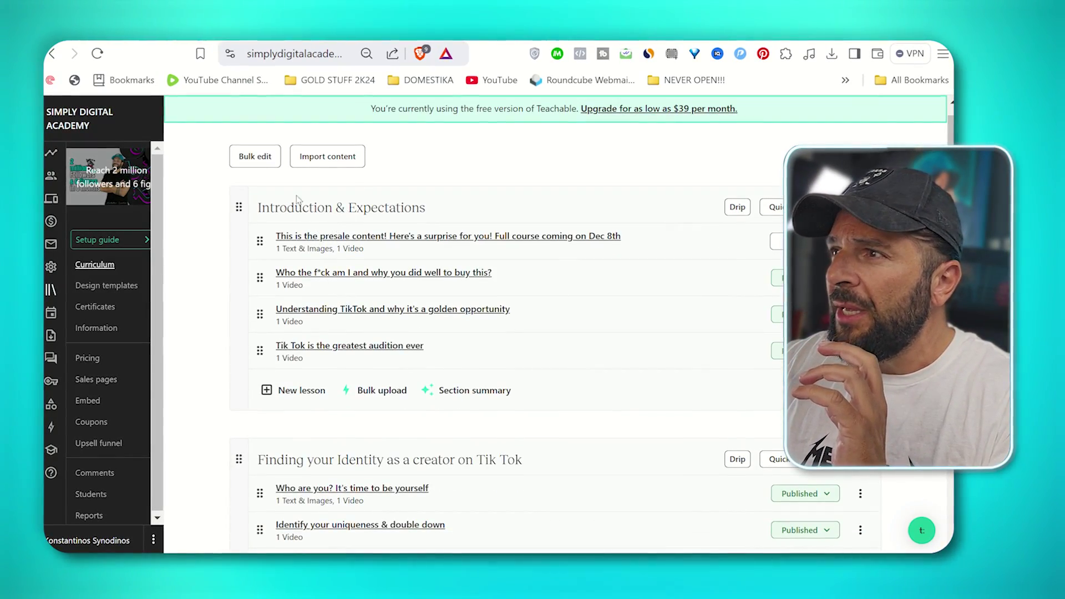
{"action": "scroll", "coordinate": [287, 238], "scroll_direction": "down", "scroll_amount": 6}
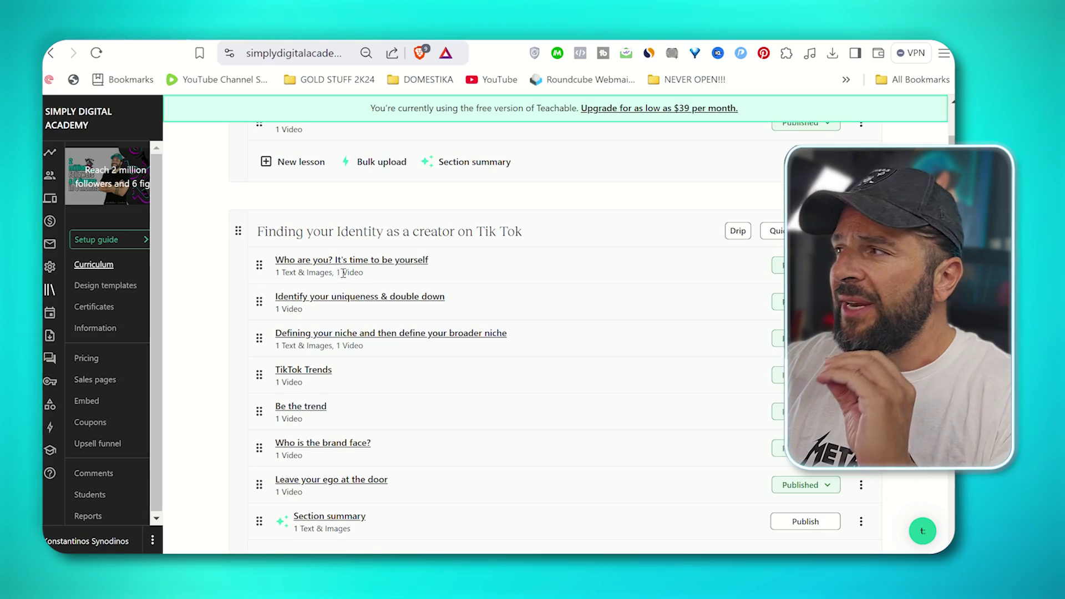
{"action": "scroll", "coordinate": [344, 273], "scroll_direction": "down", "scroll_amount": 2}
{"action": "scroll", "coordinate": [305, 264], "scroll_direction": "up", "scroll_amount": 2}
{"action": "left_click", "coordinate": [382, 261]}
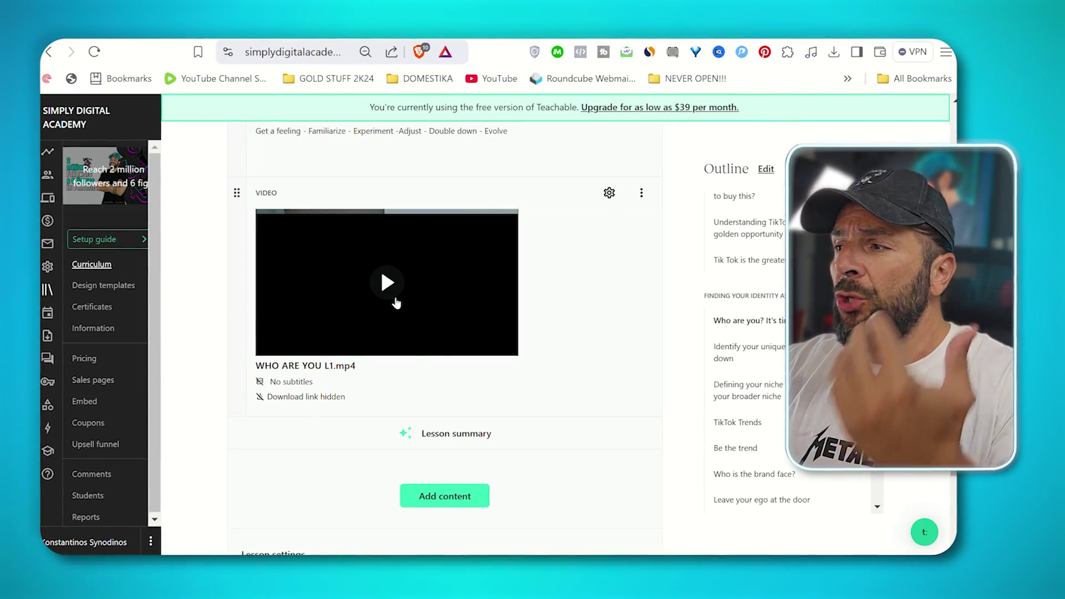
{"action": "scroll", "coordinate": [397, 299], "scroll_direction": "up", "scroll_amount": 3}
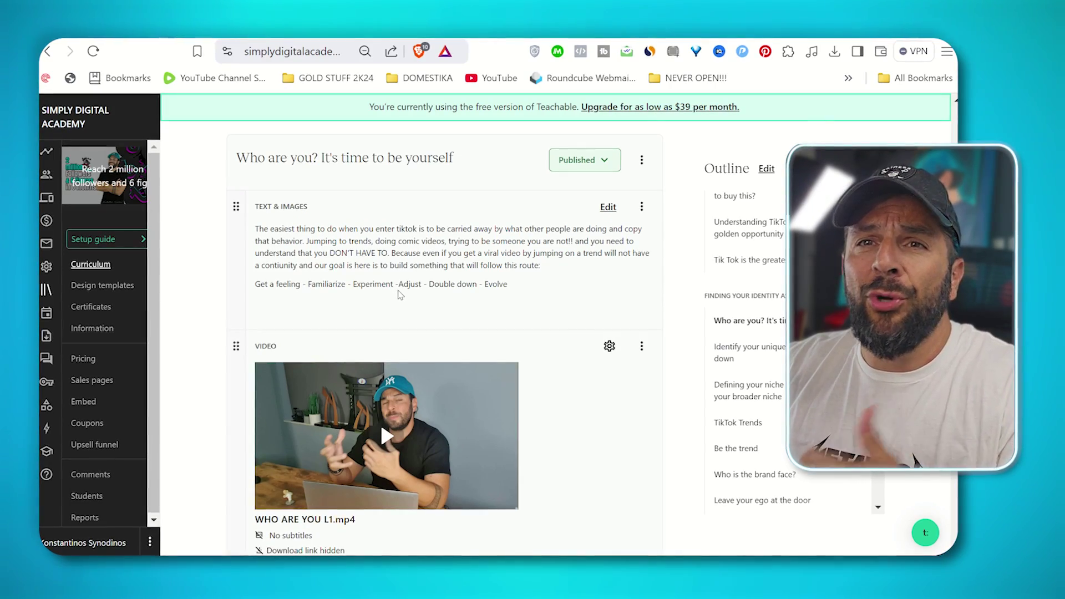